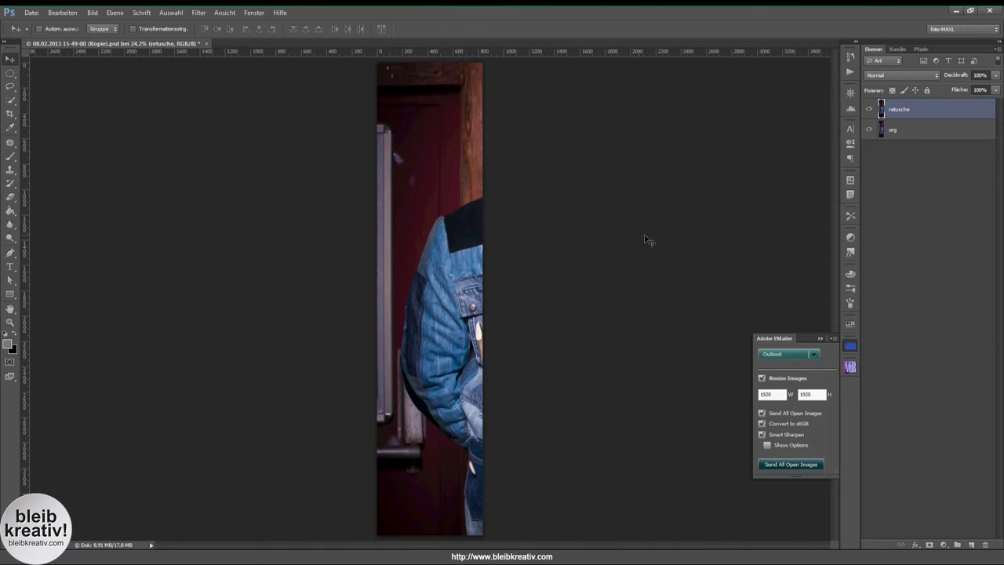
Collapse the Adobe EMailer panel and view the photo at 100% zoom.
{"action": "left_click", "coordinate": [851, 348]}
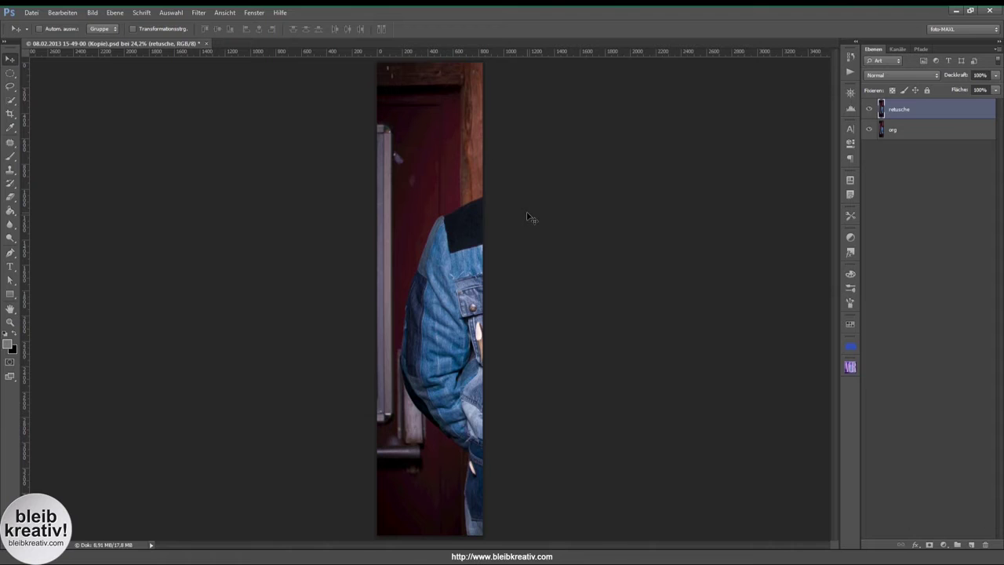
{"action": "key", "text": "ctrl+1"}
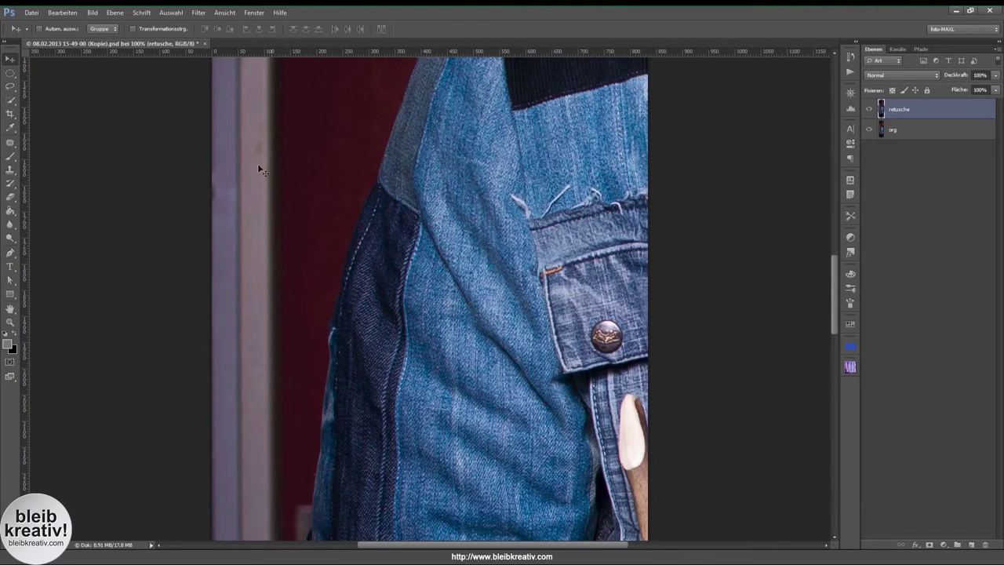
Pan to the upper-left door and pale metal edge, show rulers, and select the Clone Stamp.
{"action": "mouse_move", "coordinate": [287, 189]}
{"action": "left_mouse_down"}
{"action": "mouse_move", "coordinate": [385, 269]}
{"action": "mouse_move", "coordinate": [476, 298]}
{"action": "mouse_move", "coordinate": [484, 288]}
{"action": "left_mouse_up"}
{"action": "key", "text": "ctrl+r"}
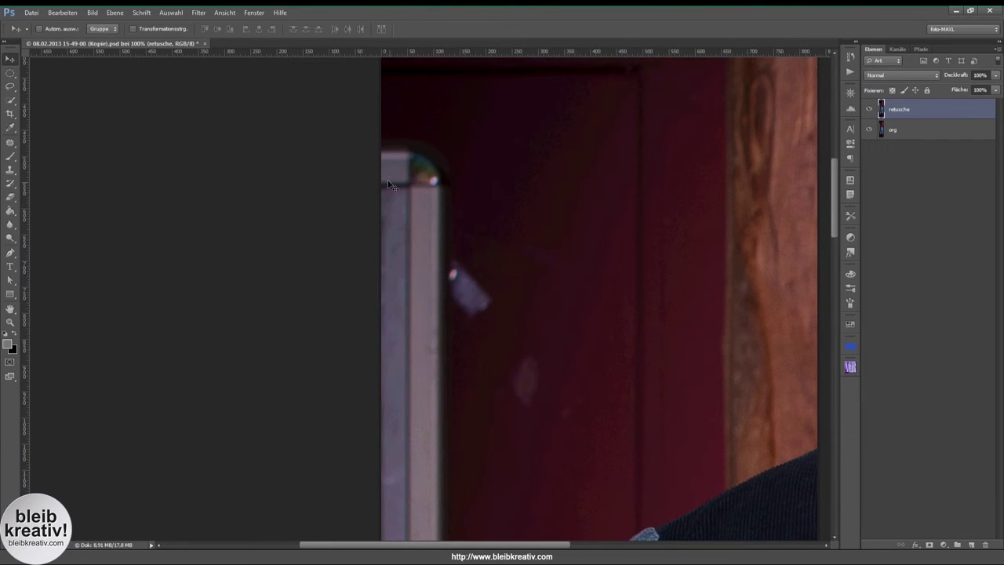
{"action": "left_click_drag", "start_coordinate": [502, 290], "coordinate": [448, 228]}
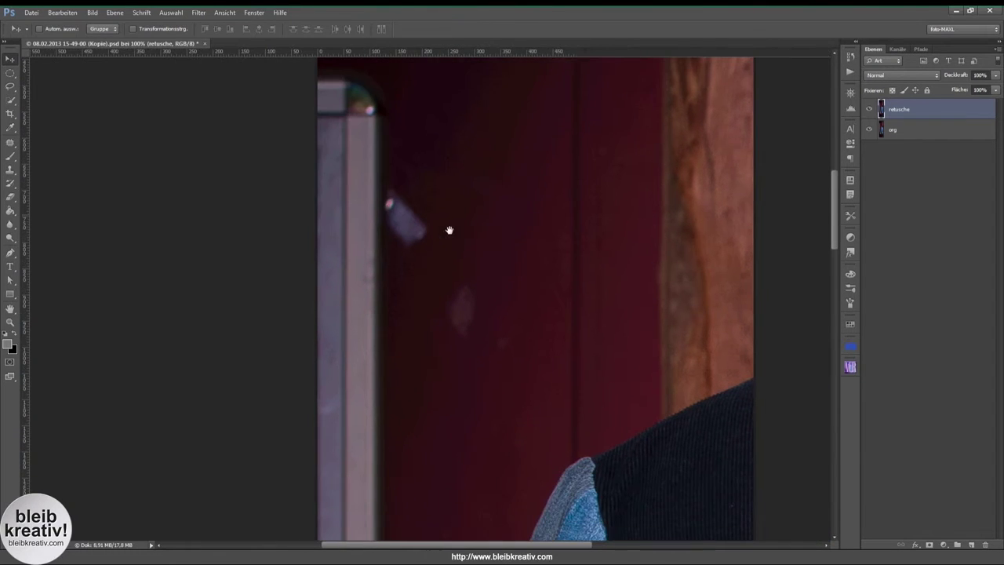
{"action": "mouse_move", "coordinate": [460, 264]}
{"action": "left_mouse_down"}
{"action": "mouse_move", "coordinate": [423, 408]}
{"action": "mouse_move", "coordinate": [438, 296]}
{"action": "left_mouse_up"}
{"action": "left_click_drag", "start_coordinate": [383, 237], "coordinate": [406, 329]}
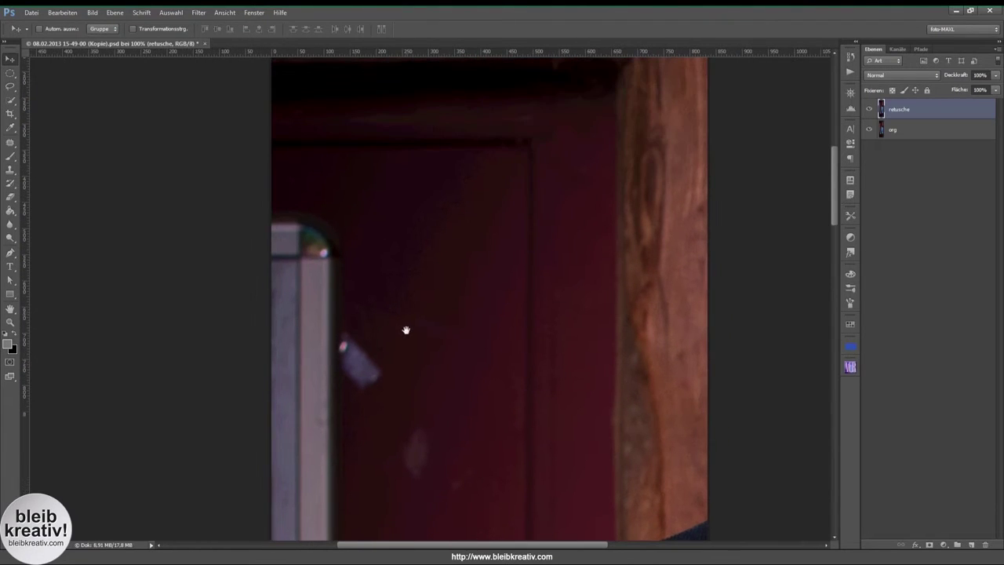
{"action": "key", "text": "s"}
{"action": "right_click", "coordinate": [406, 225], "text": "alt"}
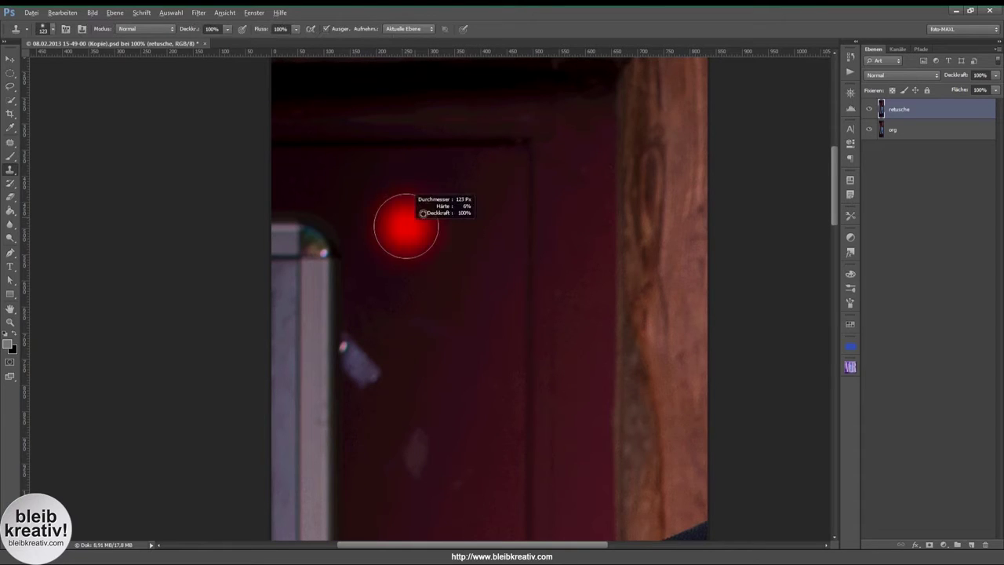
Clone door texture over the pale metal edge, then undo all the trial clone strokes.
{"action": "left_click", "coordinate": [11, 171]}
{"action": "left_click", "coordinate": [47, 170]}
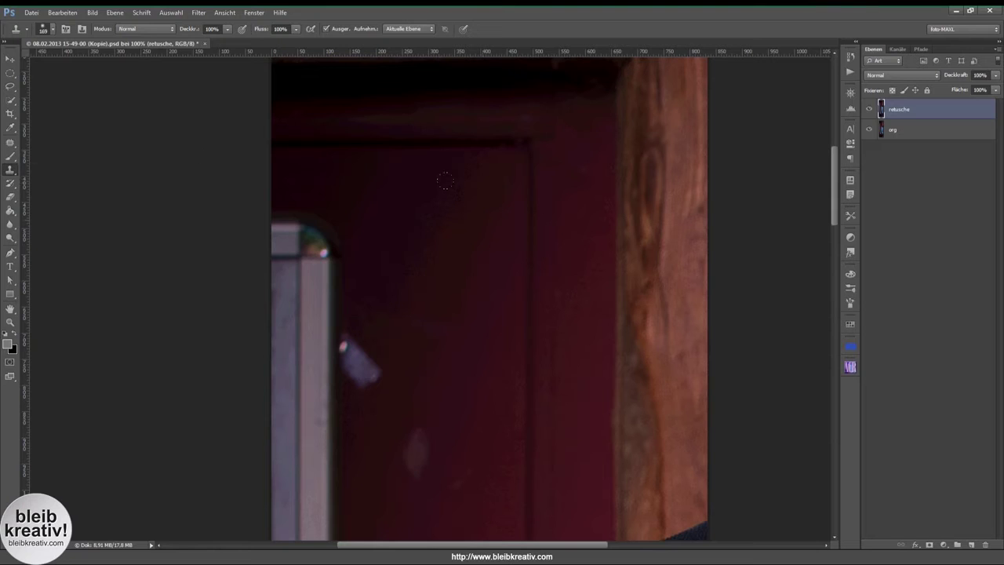
{"action": "mouse_move", "coordinate": [303, 201]}
{"action": "left_mouse_down"}
{"action": "mouse_move", "coordinate": [318, 345]}
{"action": "mouse_move", "coordinate": [307, 407]}
{"action": "left_mouse_up"}
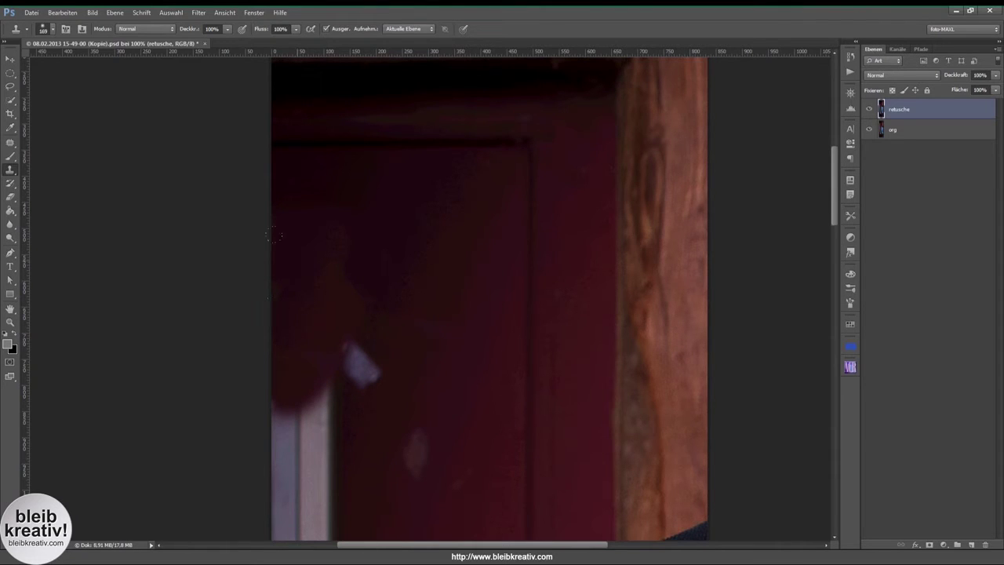
{"action": "key", "text": "ctrl+z"}
{"action": "key", "text": "ctrl+alt+z"}
{"action": "key", "text": "ctrl+alt+z"}
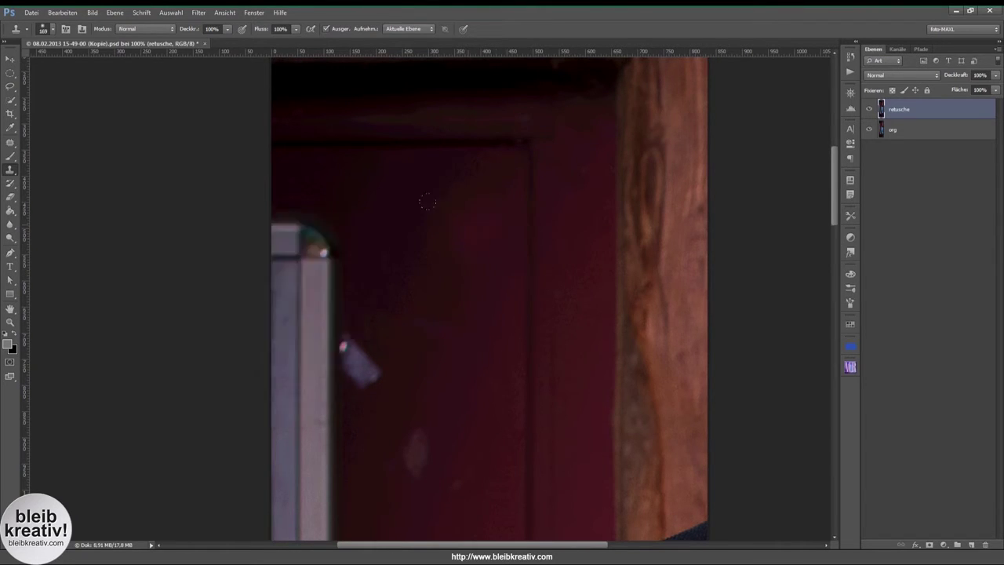
{"action": "key", "text": "ctrl+alt+z"}
Trial-patch the metal edge top and lamp reflection, undo it, and choose the Healing Brush.
{"action": "key", "text": "j"}
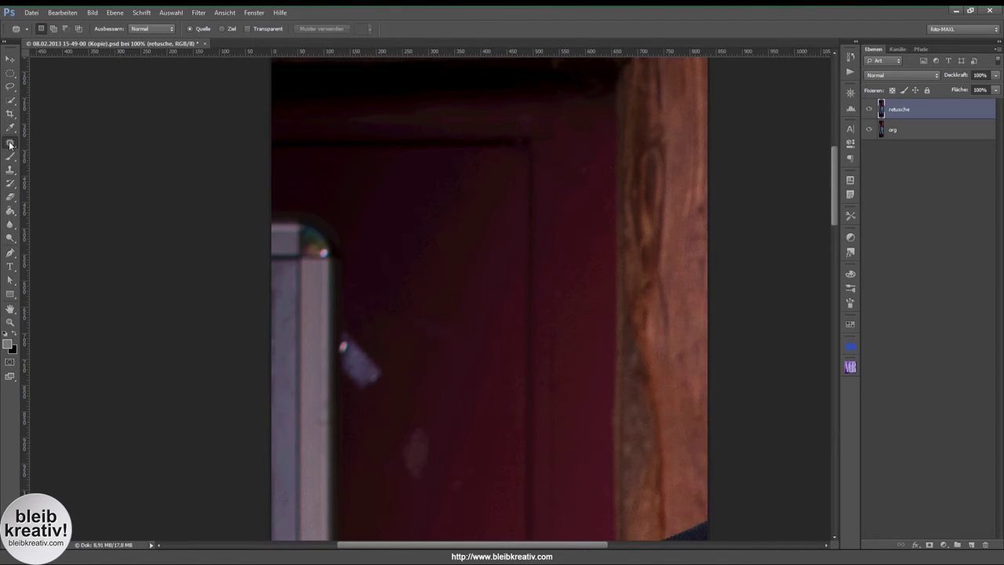
{"action": "right_click", "coordinate": [10, 145]}
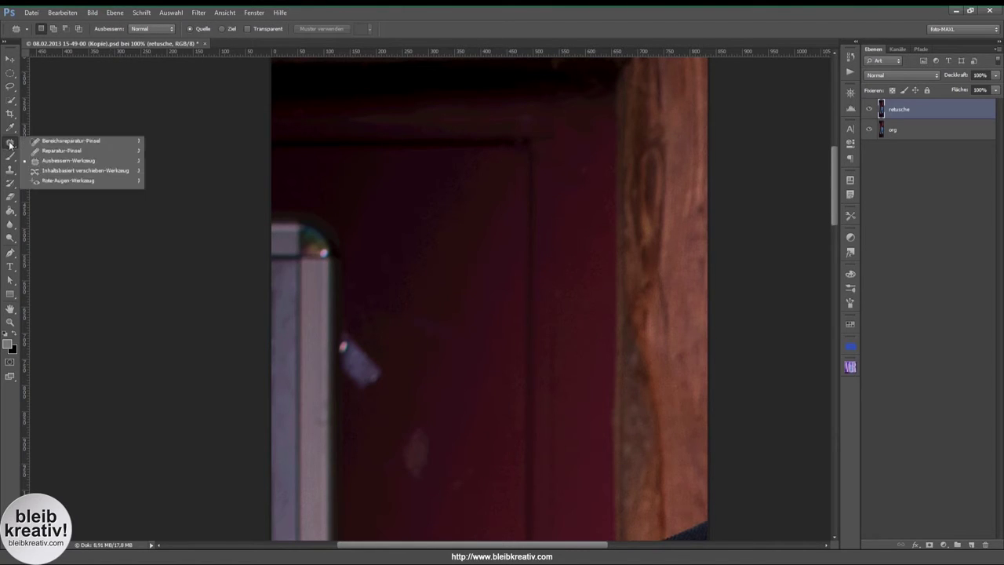
{"action": "left_click", "coordinate": [53, 161]}
{"action": "left_click_drag", "start_coordinate": [269, 217], "coordinate": [436, 272]}
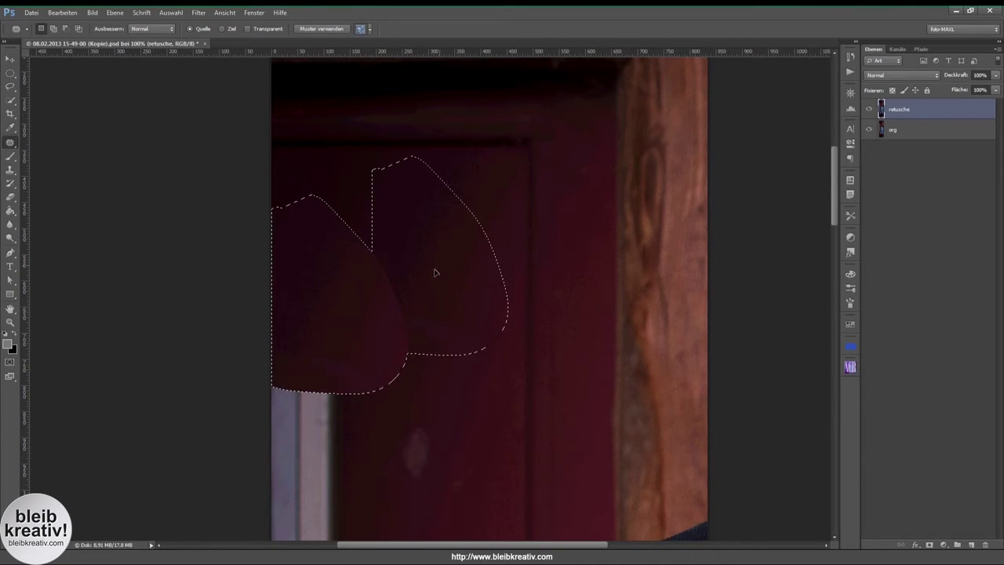
{"action": "left_click_drag", "start_coordinate": [486, 205], "coordinate": [479, 220]}
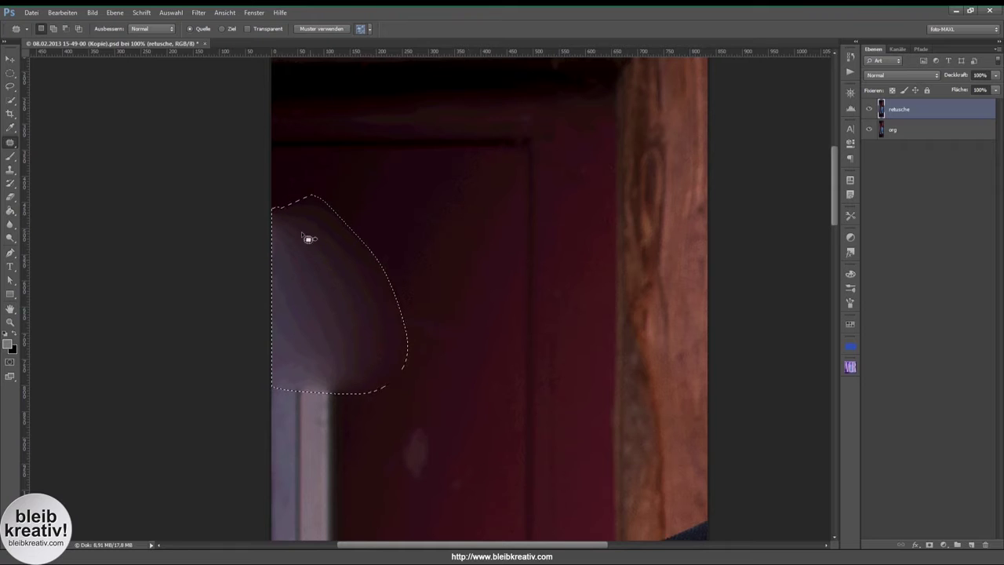
{"action": "key", "text": "ctrl+z"}
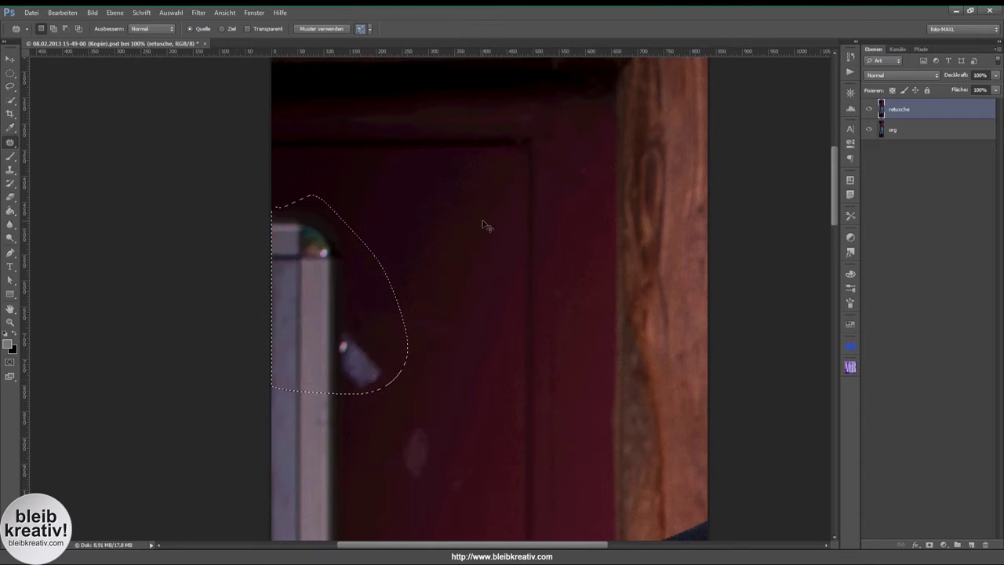
{"action": "right_click", "coordinate": [10, 146]}
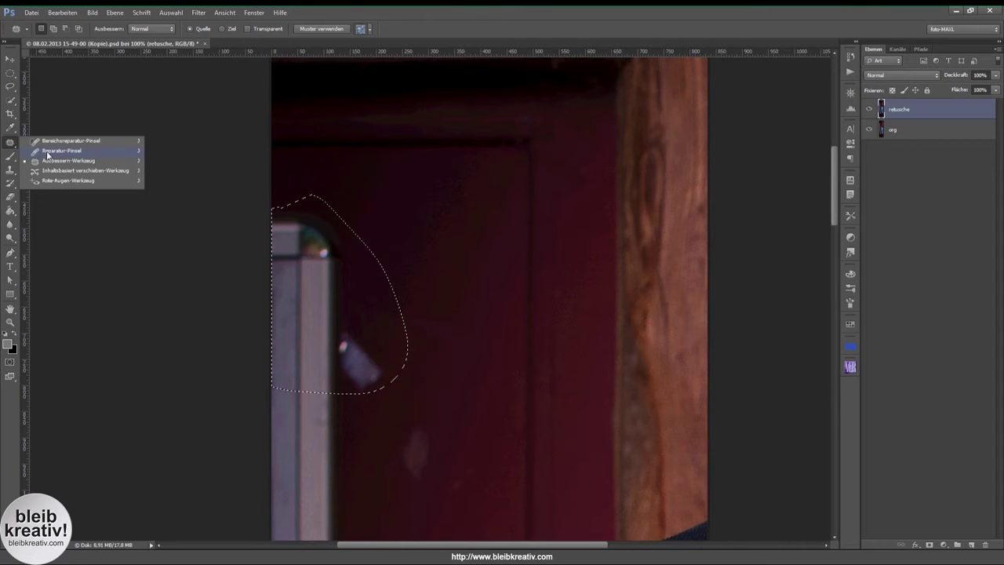
{"action": "left_click", "coordinate": [47, 154]}
Resize the Healing Brush to about 151 px, trial-heal the metal edge, undo it, and pan down.
{"action": "key", "text": "ctrl+d"}
{"action": "left_click_drag", "start_coordinate": [420, 210], "coordinate": [441, 214]}
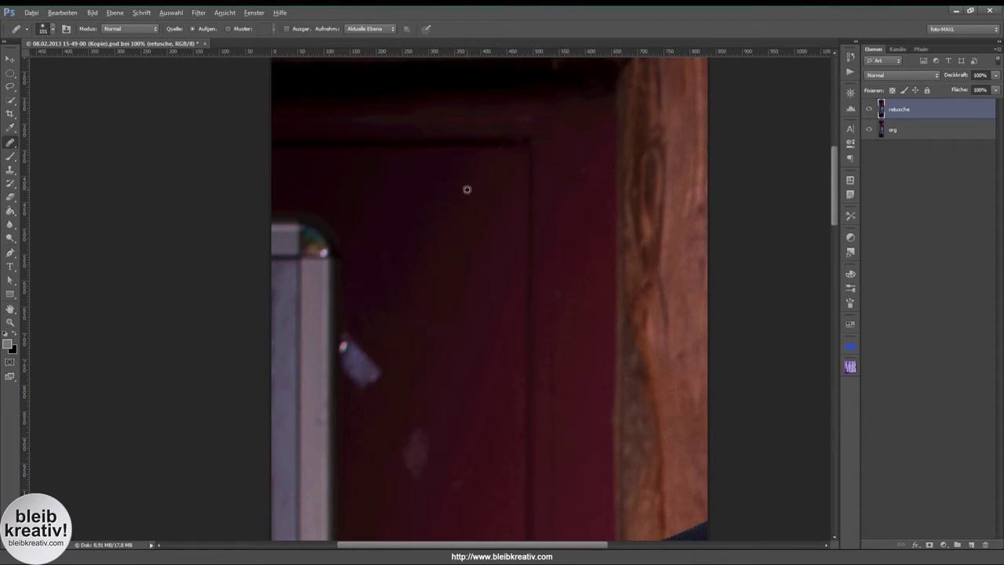
{"action": "left_click", "coordinate": [390, 182], "text": "alt"}
{"action": "mouse_move", "coordinate": [310, 232]}
{"action": "left_mouse_down"}
{"action": "mouse_move", "coordinate": [294, 259]}
{"action": "mouse_move", "coordinate": [310, 313]}
{"action": "left_mouse_up"}
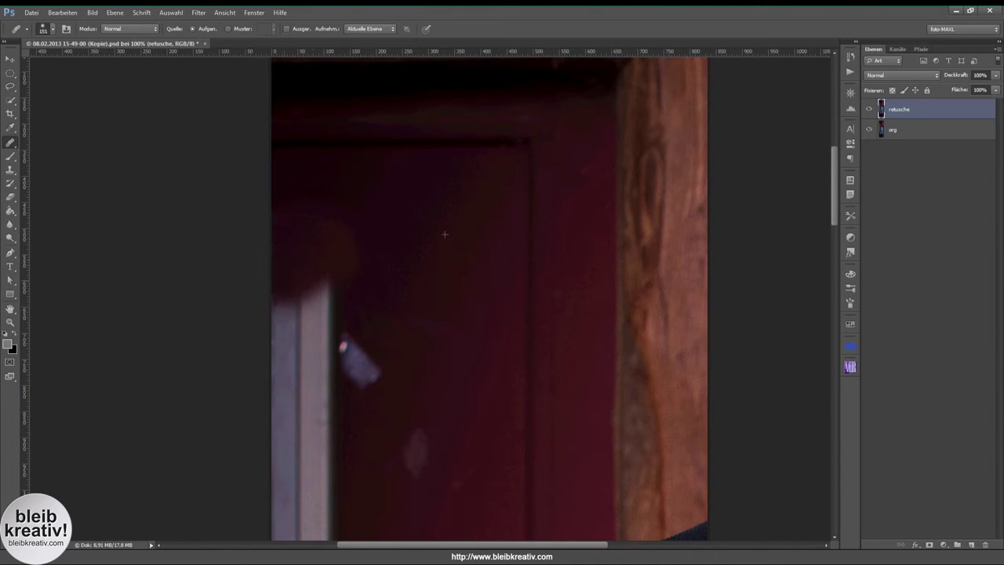
{"action": "left_click_drag", "start_coordinate": [289, 282], "coordinate": [278, 355]}
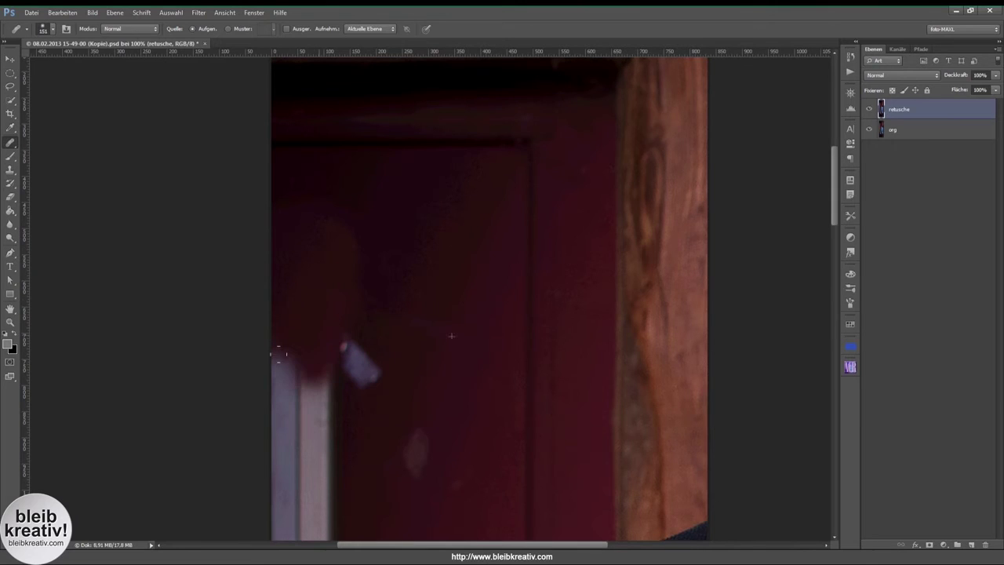
{"action": "key", "text": "ctrl+z"}
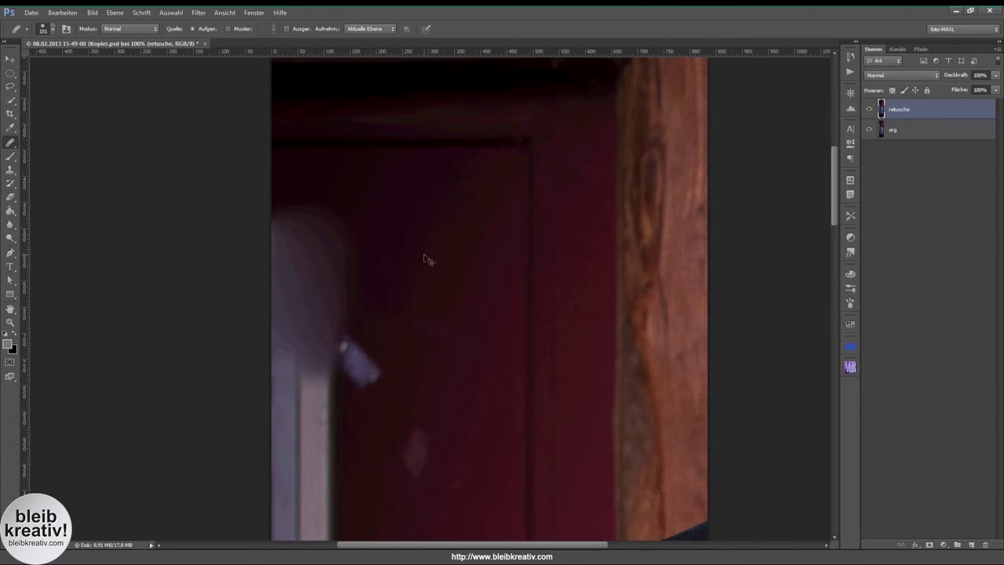
{"action": "key", "text": "ctrl+alt+z"}
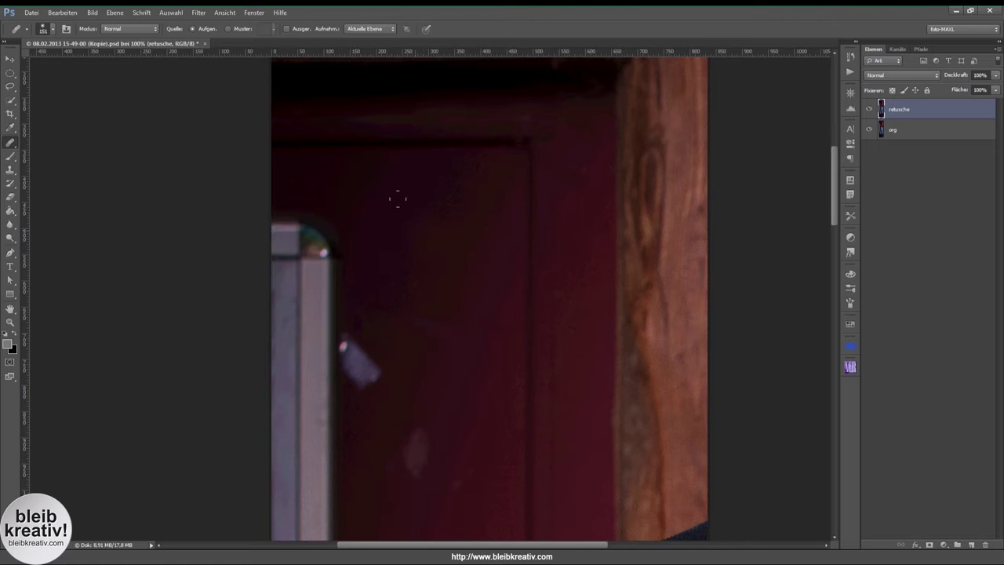
{"action": "left_click_drag", "start_coordinate": [385, 266], "coordinate": [406, 182]}
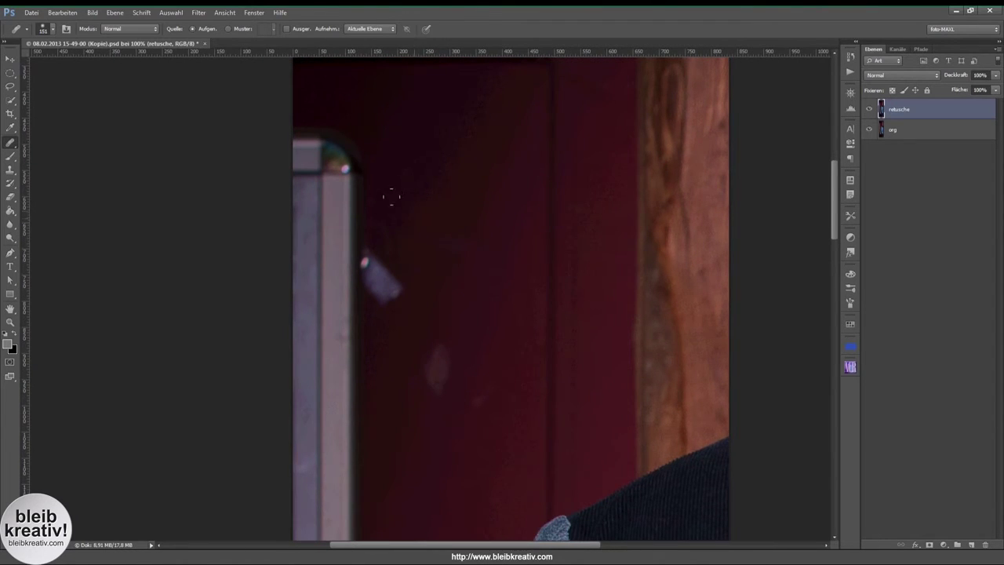
Lasso freehand around the metal edge top and the lamp reflection.
{"action": "key", "text": "l"}
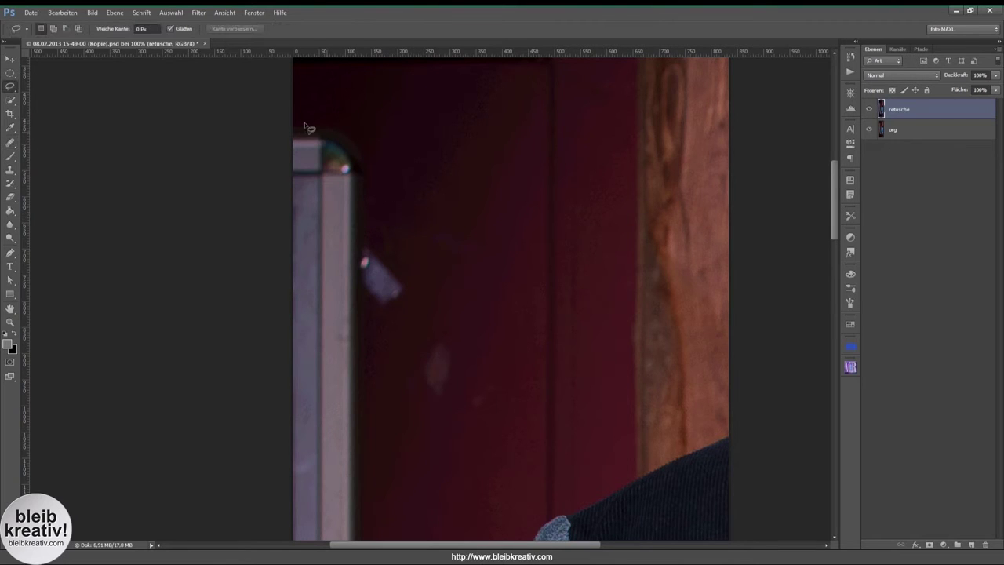
{"action": "right_click", "coordinate": [10, 88]}
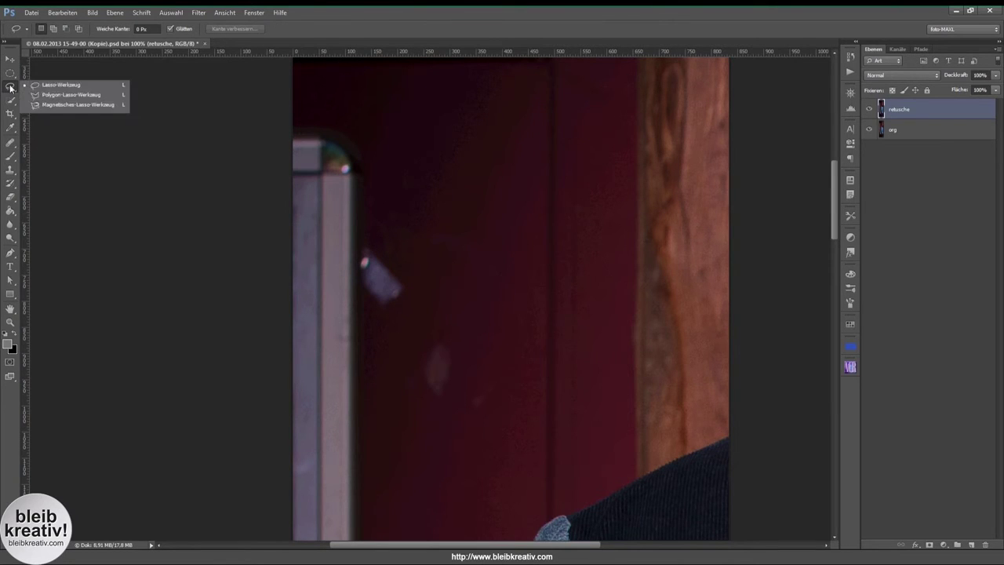
{"action": "left_click", "coordinate": [58, 85]}
{"action": "left_click_drag", "start_coordinate": [282, 119], "coordinate": [279, 355]}
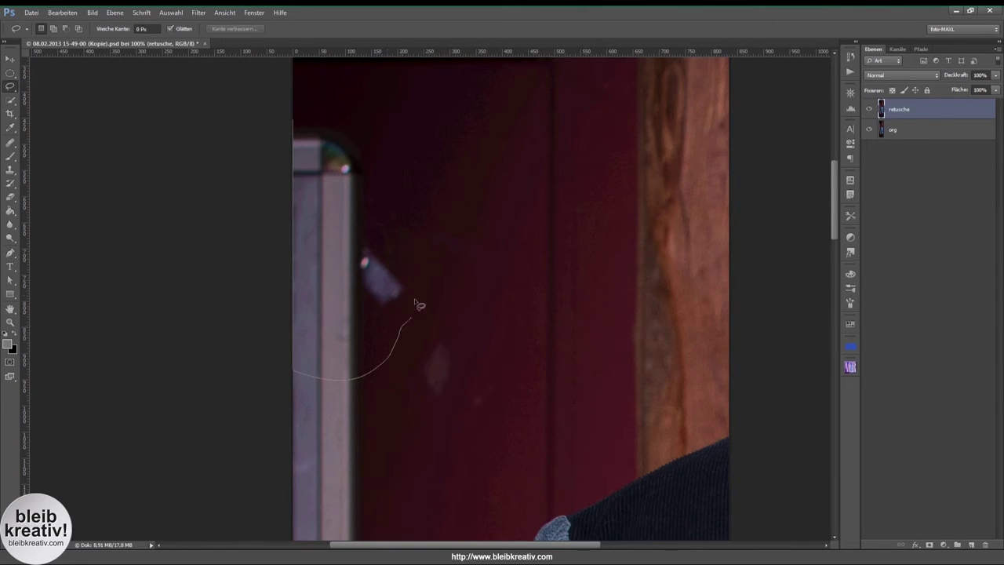
{"action": "left_click_drag", "start_coordinate": [393, 364], "coordinate": [252, 176]}
{"action": "mouse_move", "coordinate": [288, 106]}
{"action": "left_mouse_down"}
{"action": "mouse_move", "coordinate": [355, 318]}
{"action": "mouse_move", "coordinate": [310, 100]}
{"action": "mouse_move", "coordinate": [267, 134]}
{"action": "left_mouse_up"}
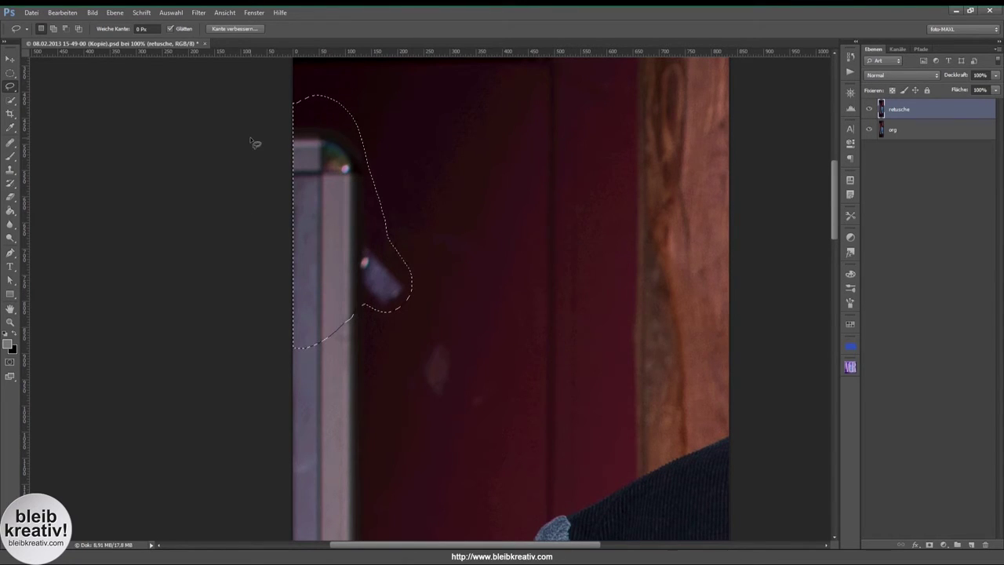
Fill the selection with Inhaltsbasiert (content-aware) fill.
{"action": "right_click", "coordinate": [327, 227]}
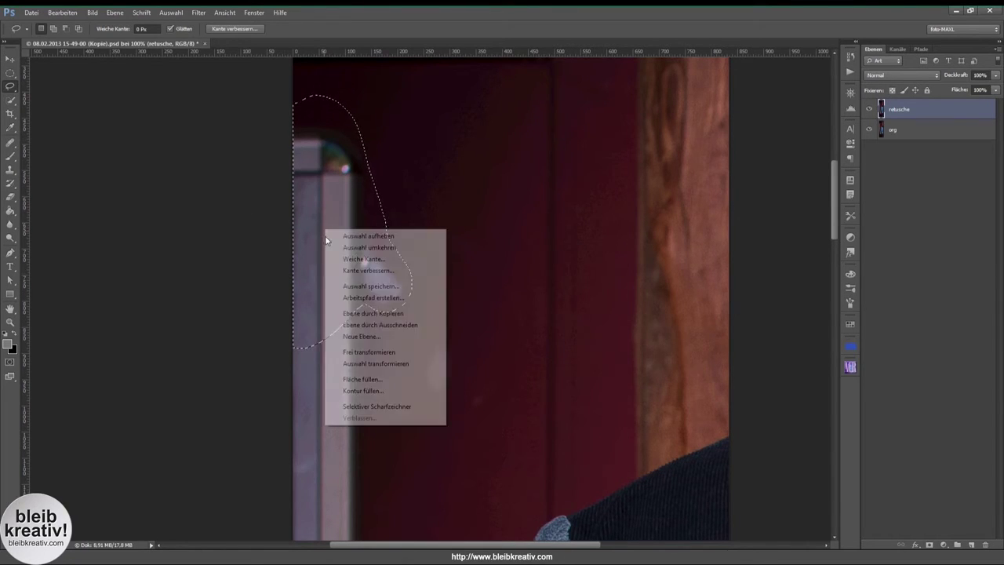
{"action": "left_click", "coordinate": [369, 379]}
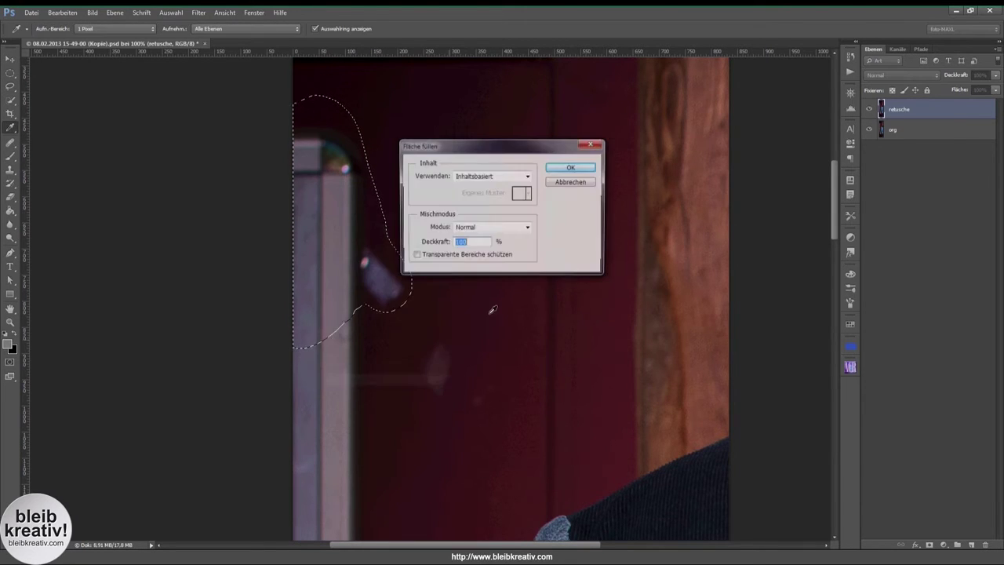
{"action": "left_click", "coordinate": [473, 176]}
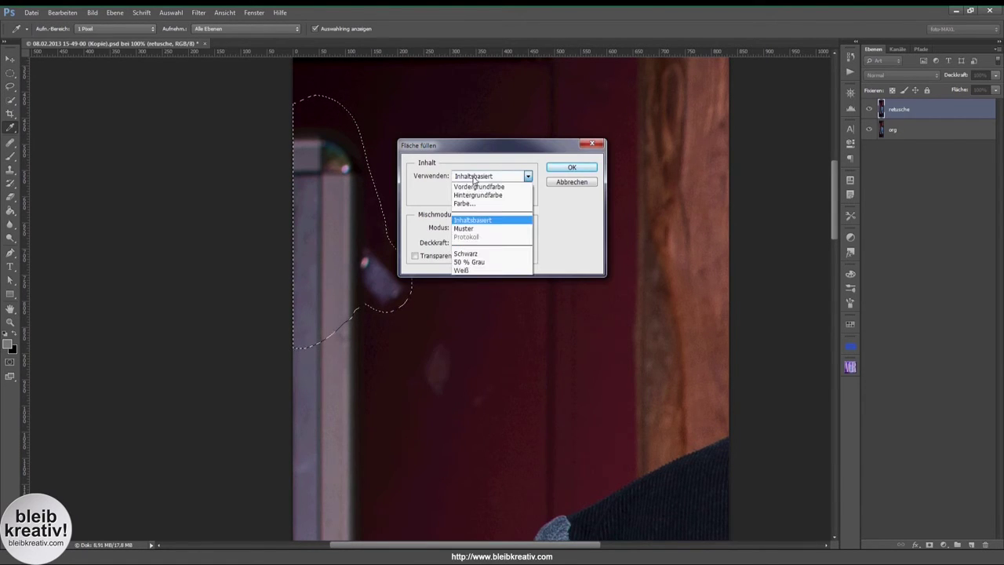
{"action": "left_click", "coordinate": [494, 223]}
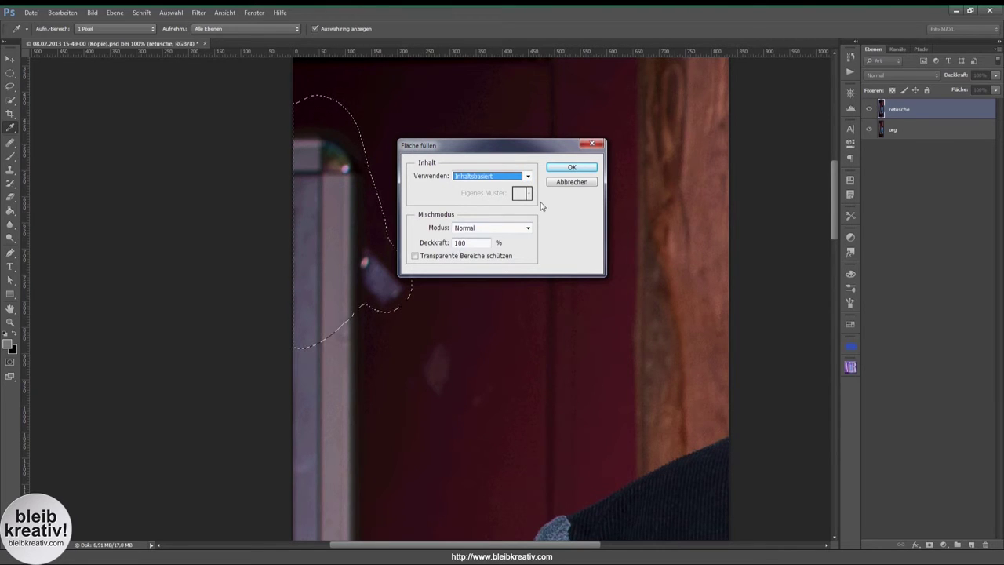
{"action": "left_click", "coordinate": [571, 168]}
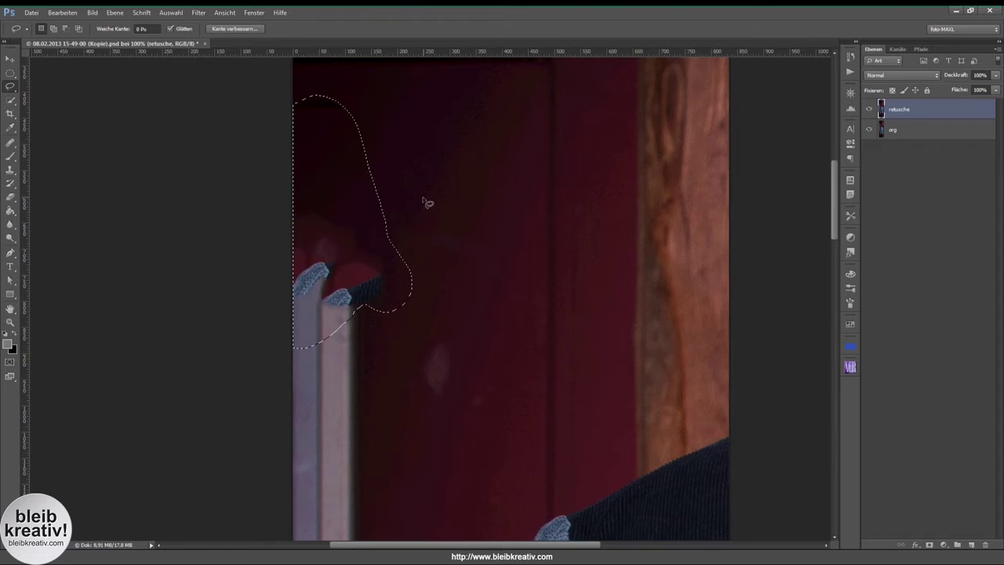
Content-aware fill a small patch at the door frame's upper left.
{"action": "left_click", "coordinate": [363, 157]}
{"action": "left_click_drag", "start_coordinate": [332, 168], "coordinate": [332, 274]}
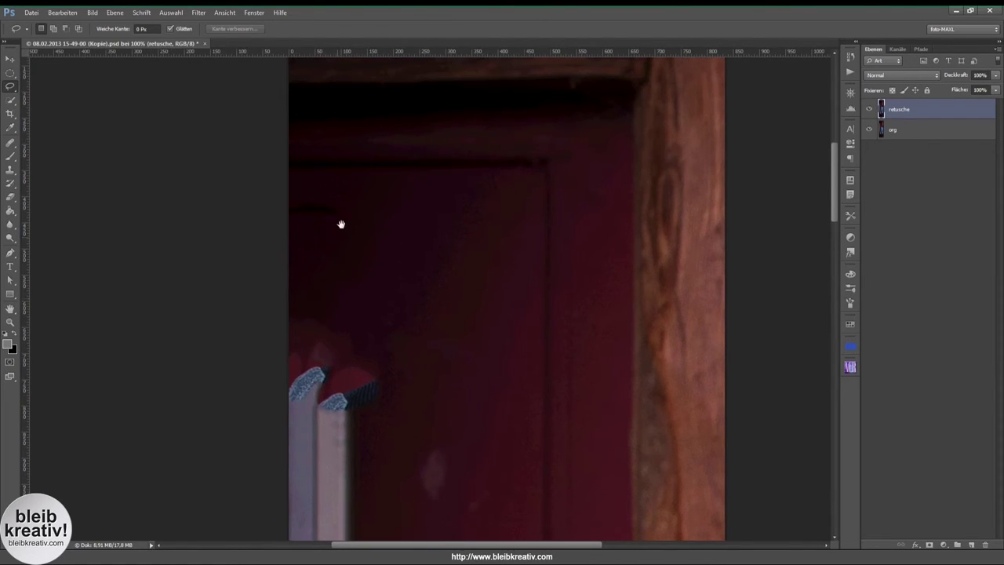
{"action": "key", "text": "ctrl+0"}
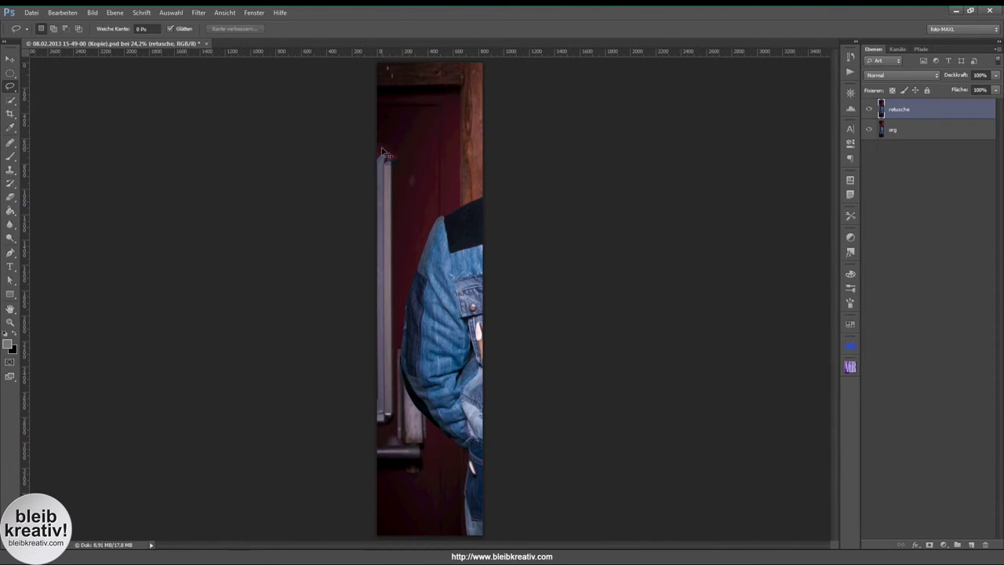
{"action": "key", "text": "ctrl+1"}
{"action": "mouse_move", "coordinate": [337, 80]}
{"action": "left_mouse_down"}
{"action": "mouse_move", "coordinate": [354, 211]}
{"action": "mouse_move", "coordinate": [431, 211]}
{"action": "left_mouse_up"}
{"action": "left_click_drag", "start_coordinate": [337, 192], "coordinate": [366, 191]}
{"action": "right_click", "coordinate": [350, 185]}
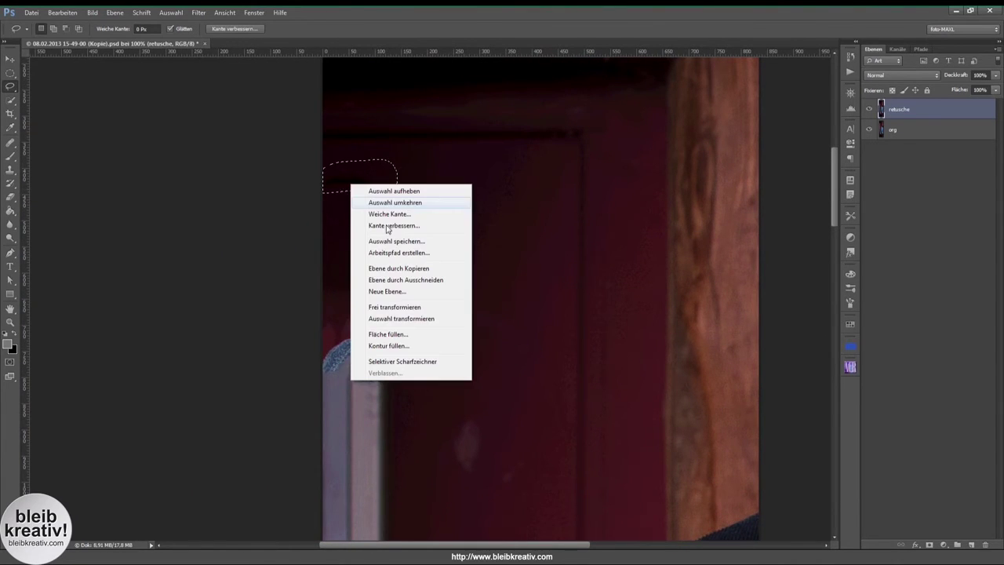
{"action": "left_click", "coordinate": [388, 334]}
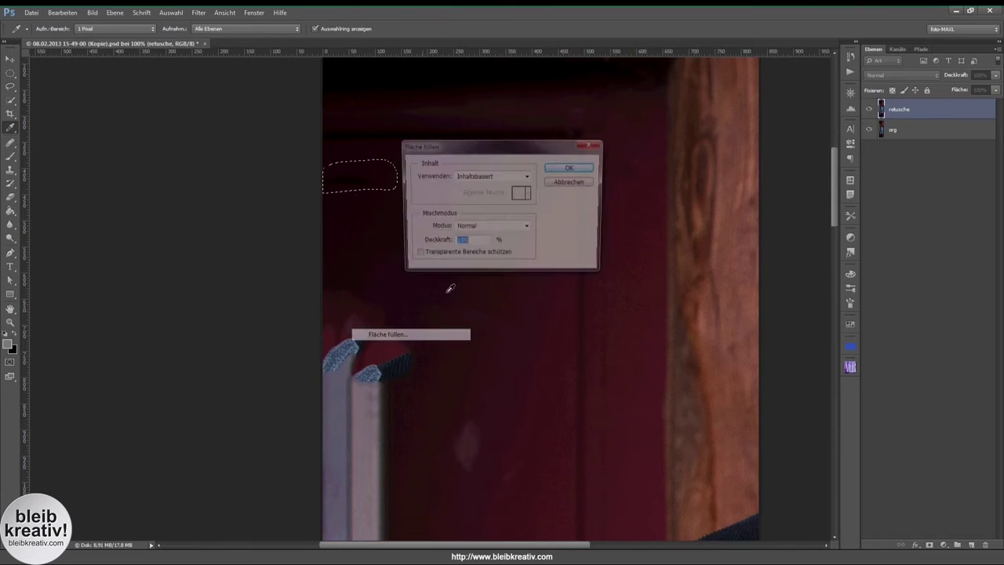
{"action": "left_click", "coordinate": [568, 168]}
Lasso the upper part of the door post.
{"action": "left_click_drag", "start_coordinate": [433, 258], "coordinate": [442, 152]}
{"action": "key", "text": "l"}
{"action": "left_click_drag", "start_coordinate": [310, 171], "coordinate": [378, 165]}
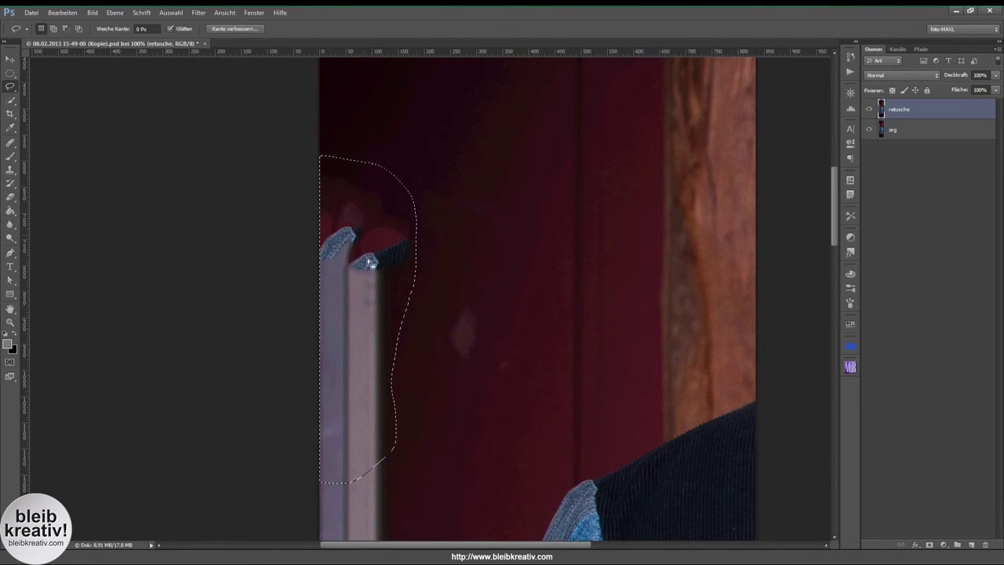
Content-aware fill the upper door post and the post top beside the sleeve.
{"action": "right_click", "coordinate": [310, 307]}
{"action": "left_click", "coordinate": [396, 453]}
{"action": "left_click", "coordinate": [558, 169]}
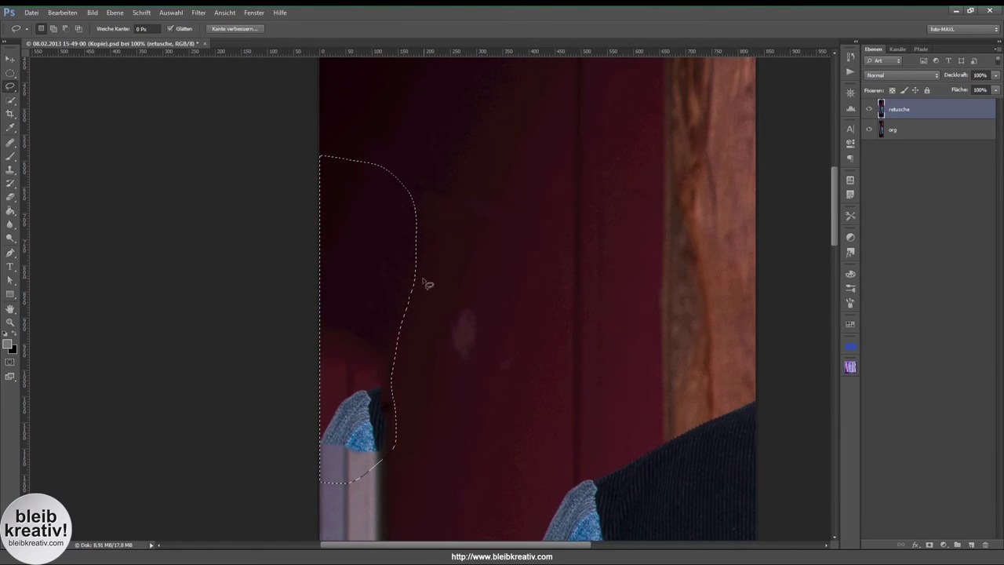
{"action": "left_click_drag", "start_coordinate": [434, 269], "coordinate": [459, 144]}
{"action": "key", "text": "ctrl+d"}
{"action": "mouse_move", "coordinate": [312, 225]}
{"action": "left_mouse_down"}
{"action": "mouse_move", "coordinate": [435, 247]}
{"action": "mouse_move", "coordinate": [345, 160]}
{"action": "left_mouse_up"}
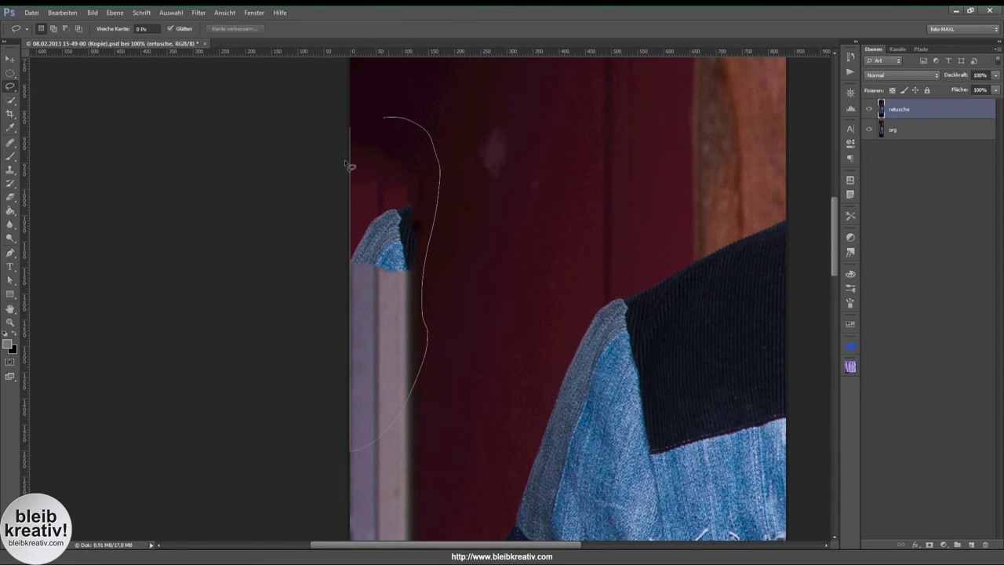
{"action": "right_click", "coordinate": [356, 290]}
{"action": "left_click", "coordinate": [393, 439]}
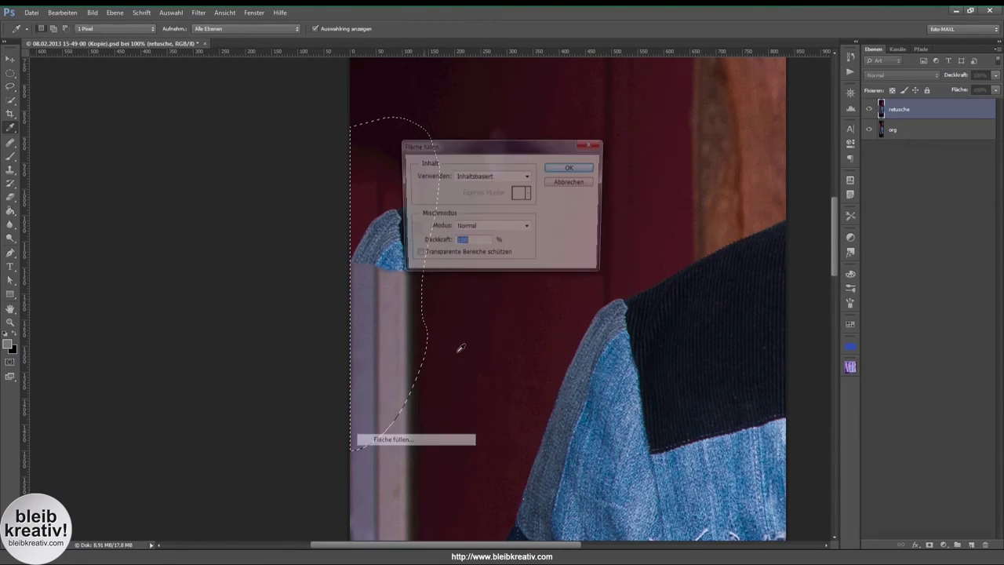
{"action": "left_click", "coordinate": [574, 166]}
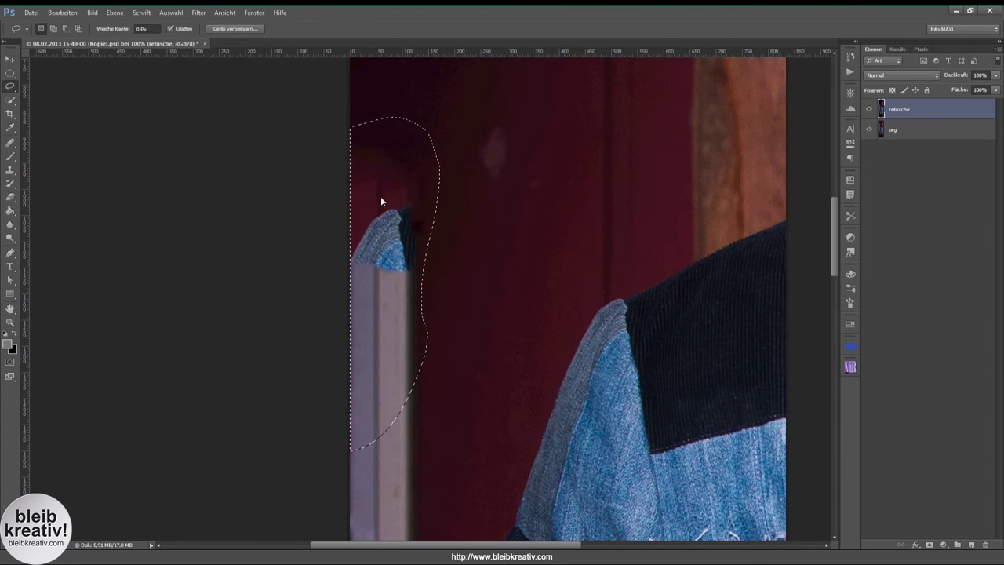
Lasso and content-aware fill two further stretches of the post along the left edge.
{"action": "key", "text": "ctrl+d"}
{"action": "mouse_move", "coordinate": [438, 319]}
{"action": "left_mouse_down"}
{"action": "mouse_move", "coordinate": [423, 466]}
{"action": "mouse_move", "coordinate": [439, 136]}
{"action": "left_mouse_up"}
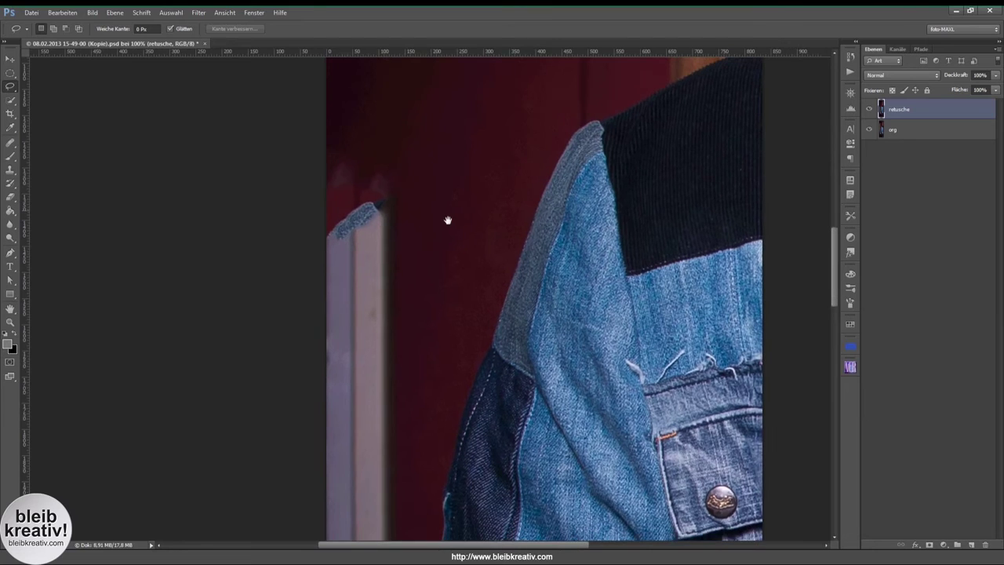
{"action": "mouse_move", "coordinate": [301, 133]}
{"action": "left_mouse_down"}
{"action": "mouse_move", "coordinate": [421, 278]}
{"action": "mouse_move", "coordinate": [364, 118]}
{"action": "mouse_move", "coordinate": [329, 125]}
{"action": "left_mouse_up"}
{"action": "right_click", "coordinate": [340, 292]}
{"action": "left_click", "coordinate": [376, 447]}
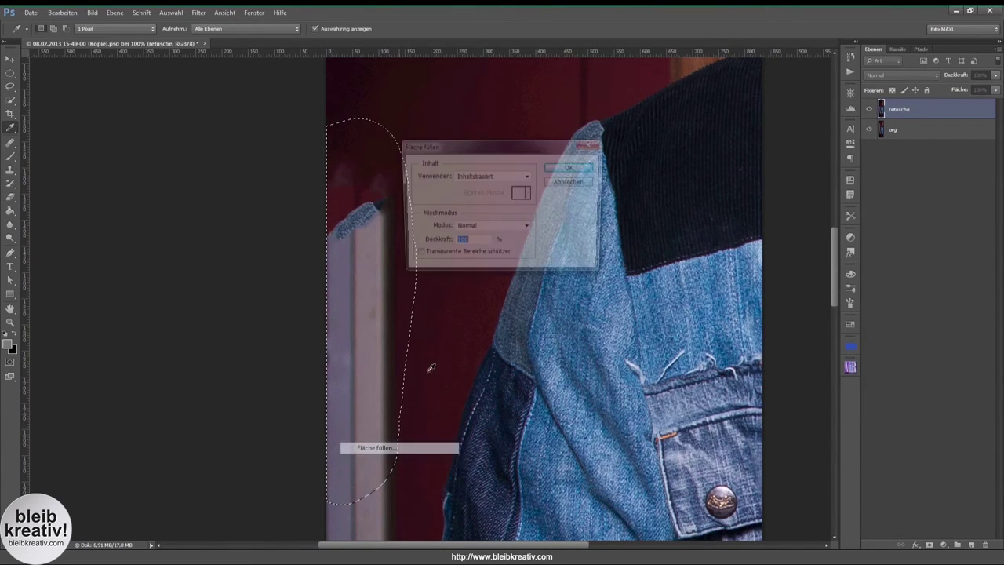
{"action": "key", "text": "Return"}
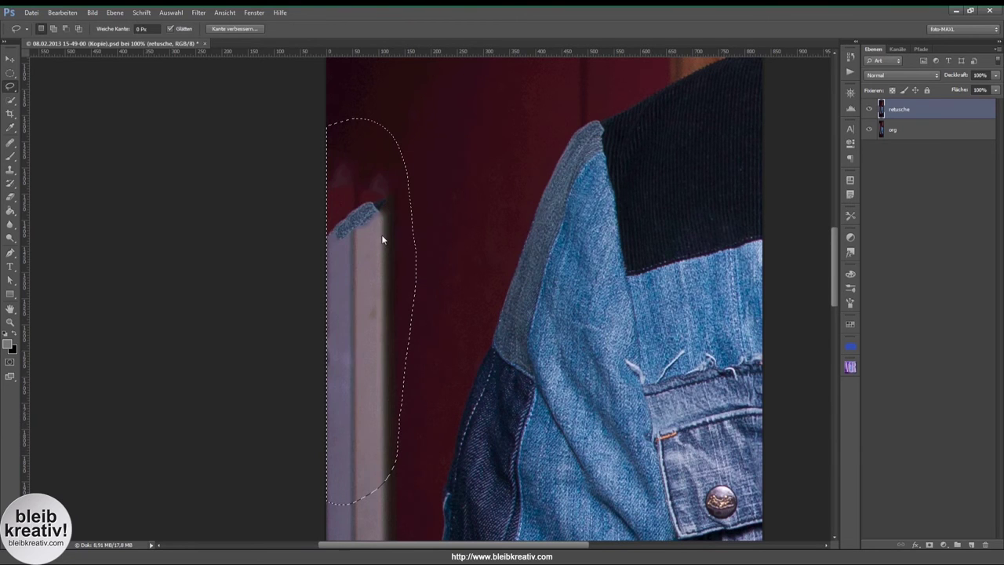
{"action": "scroll", "coordinate": [442, 195], "scroll_direction": "down", "scroll_amount": 5}
{"action": "mouse_move", "coordinate": [298, 176]}
{"action": "left_mouse_down"}
{"action": "mouse_move", "coordinate": [421, 251]}
{"action": "mouse_move", "coordinate": [332, 225]}
{"action": "left_mouse_up"}
{"action": "right_click", "coordinate": [347, 348]}
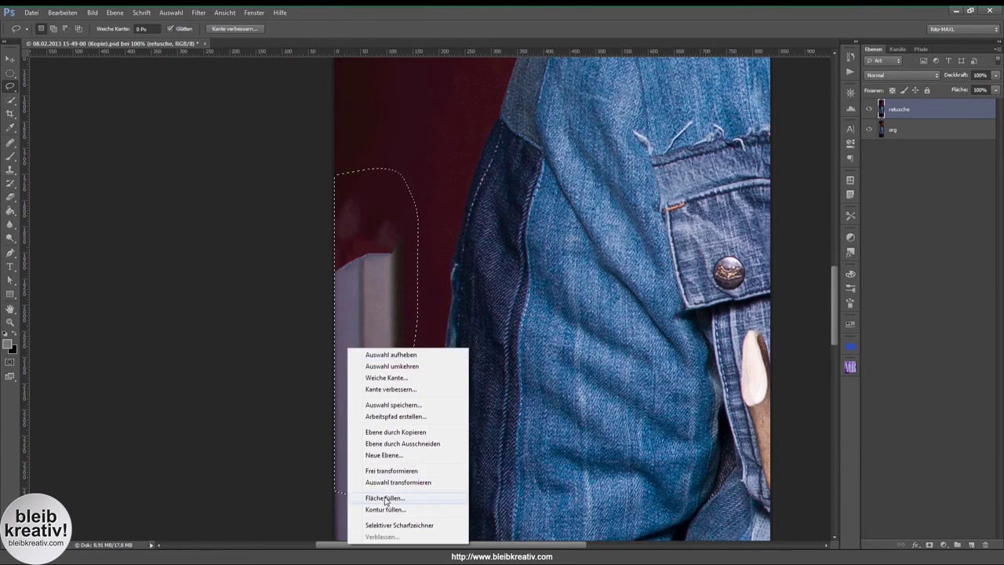
{"action": "left_click", "coordinate": [385, 498]}
{"action": "left_click", "coordinate": [570, 169]}
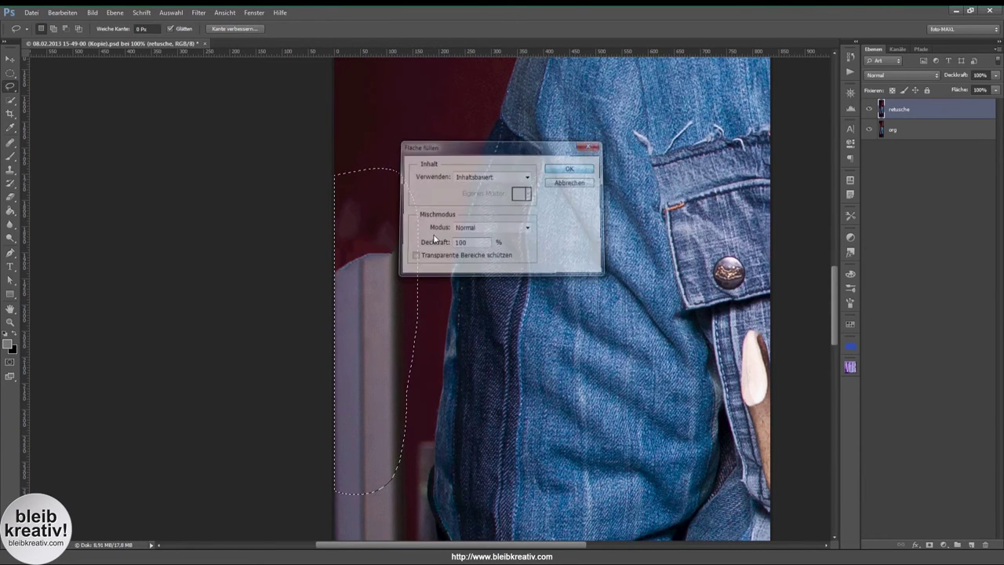
Content-aware fill the rod along the left edge, then deselect and pan lower.
{"action": "left_click_drag", "start_coordinate": [422, 361], "coordinate": [419, 173]}
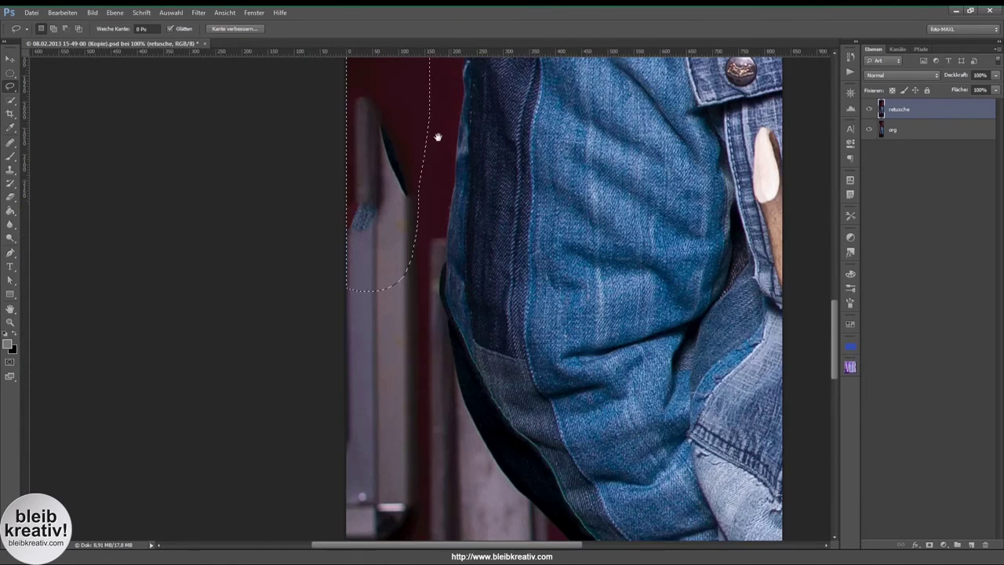
{"action": "mouse_move", "coordinate": [321, 90]}
{"action": "left_mouse_down"}
{"action": "mouse_move", "coordinate": [421, 300]}
{"action": "mouse_move", "coordinate": [357, 106]}
{"action": "left_mouse_up"}
{"action": "right_click", "coordinate": [361, 248]}
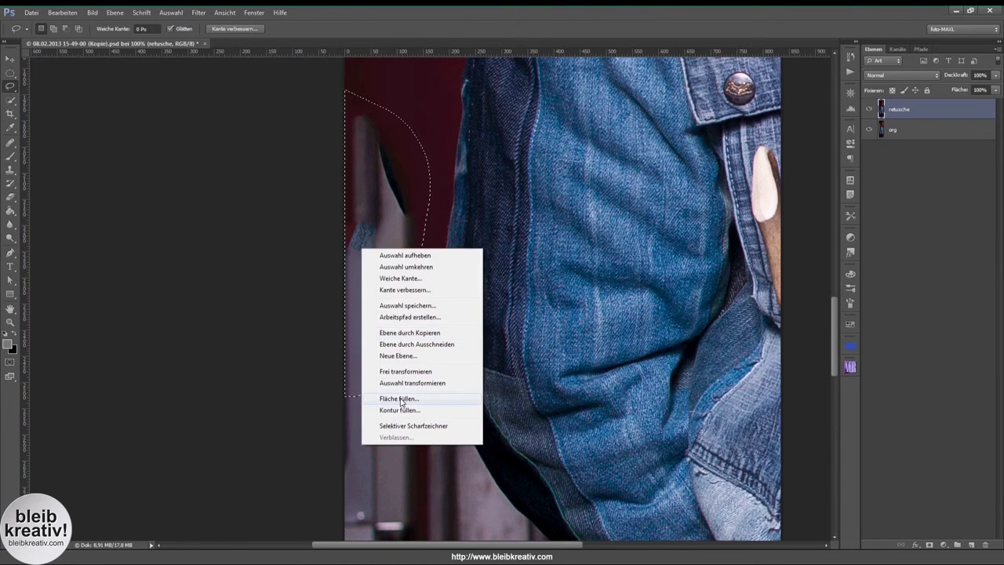
{"action": "left_click", "coordinate": [403, 399]}
{"action": "key", "text": "Return"}
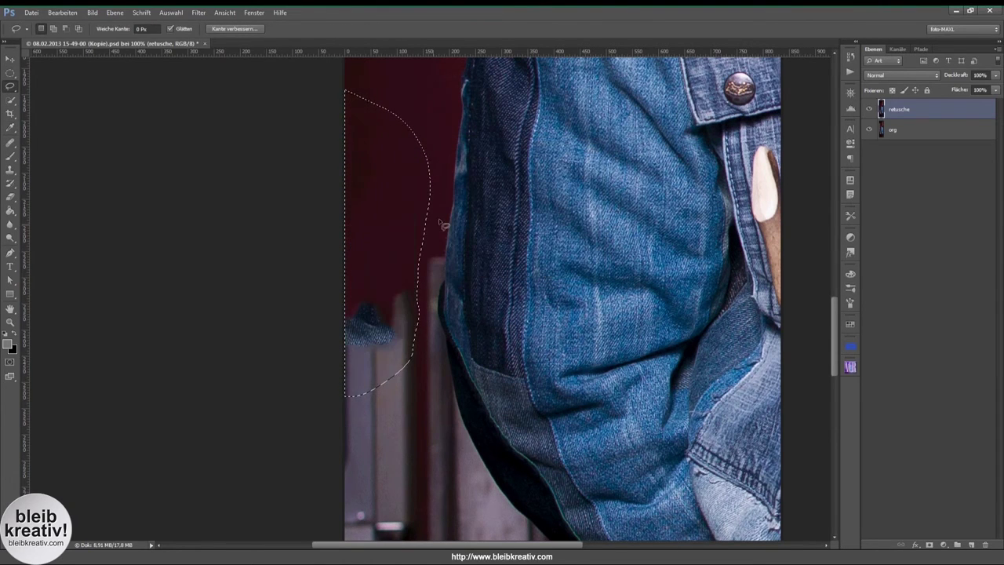
{"action": "key", "text": "ctrl+d"}
{"action": "mouse_move", "coordinate": [304, 227]}
{"action": "left_mouse_down"}
{"action": "mouse_move", "coordinate": [278, 150]}
{"action": "mouse_move", "coordinate": [362, 422]}
{"action": "mouse_move", "coordinate": [397, 359]}
{"action": "left_mouse_up"}
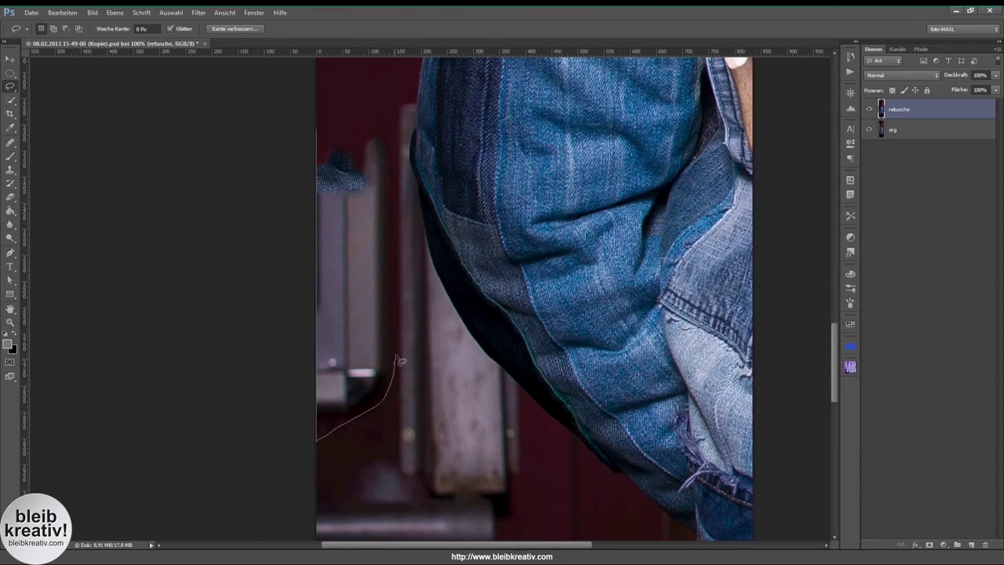
{"action": "mouse_move", "coordinate": [396, 271]}
{"action": "left_mouse_down"}
{"action": "mouse_move", "coordinate": [392, 139]}
{"action": "mouse_move", "coordinate": [369, 117]}
{"action": "left_mouse_up"}
{"action": "left_click_drag", "start_coordinate": [316, 135], "coordinate": [372, 404]}
{"action": "mouse_move", "coordinate": [307, 139]}
{"action": "left_mouse_down"}
{"action": "mouse_move", "coordinate": [392, 402]}
{"action": "mouse_move", "coordinate": [395, 353]}
{"action": "mouse_move", "coordinate": [451, 247]}
{"action": "left_mouse_up"}
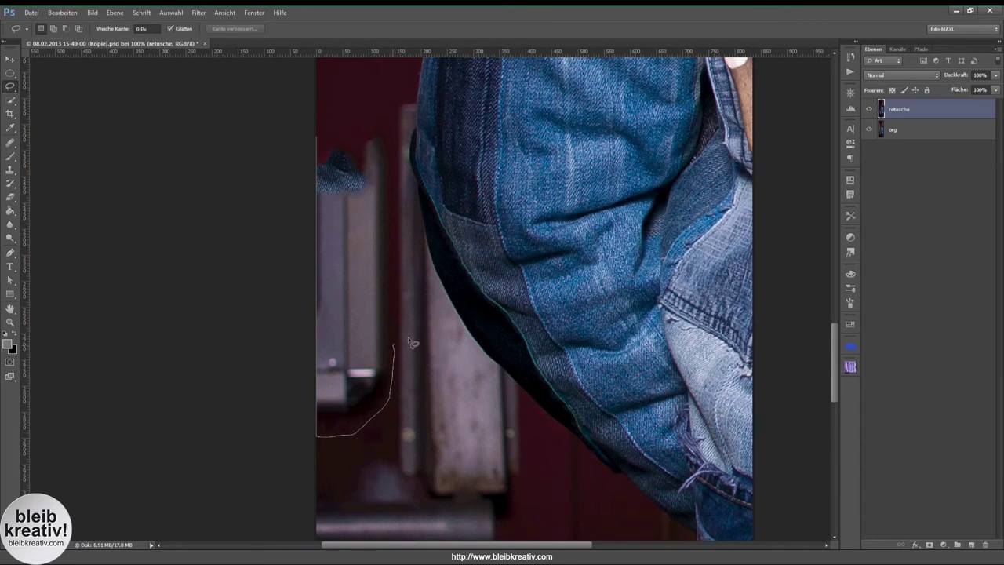
{"action": "left_click_drag", "start_coordinate": [366, 116], "coordinate": [367, 118]}
{"action": "key", "text": "ctrl+d"}
{"action": "left_click_drag", "start_coordinate": [331, 433], "coordinate": [381, 409]}
{"action": "mouse_move", "coordinate": [394, 329]}
{"action": "left_mouse_down"}
{"action": "mouse_move", "coordinate": [404, 215]}
{"action": "mouse_move", "coordinate": [394, 149]}
{"action": "mouse_move", "coordinate": [311, 166]}
{"action": "left_mouse_up"}
{"action": "right_click", "coordinate": [346, 242]}
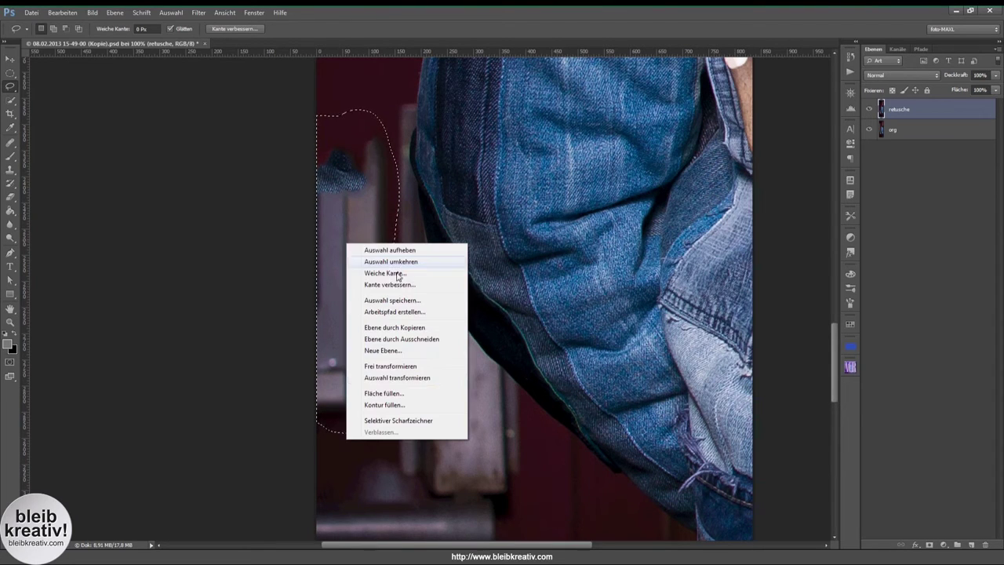
{"action": "left_click", "coordinate": [384, 393]}
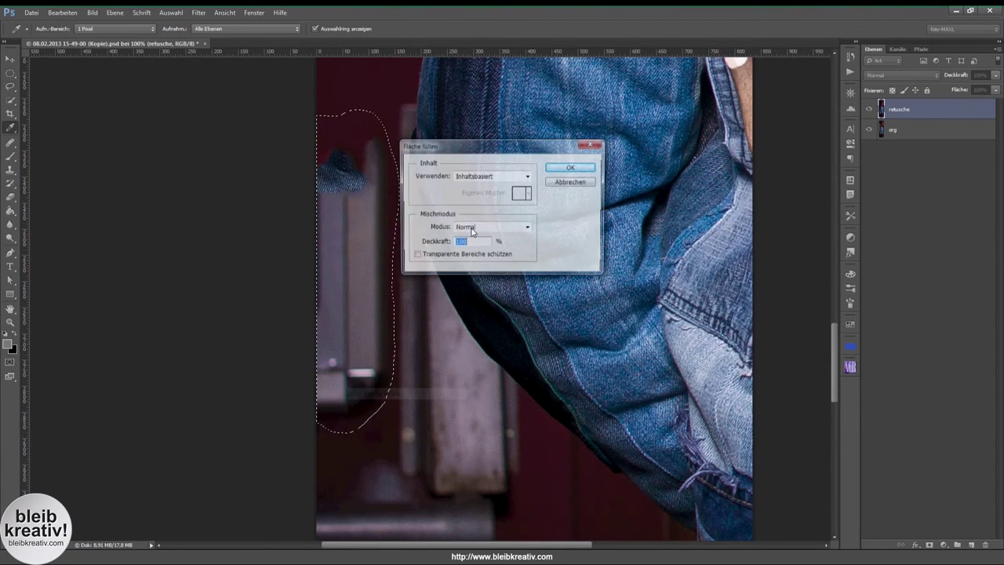
{"action": "left_click", "coordinate": [571, 164]}
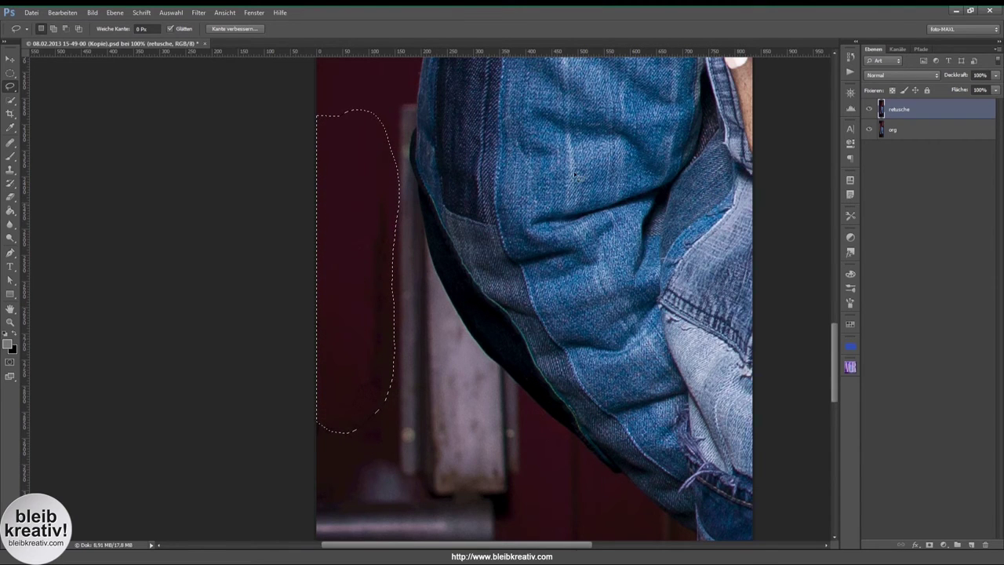
{"action": "left_click", "coordinate": [849, 57]}
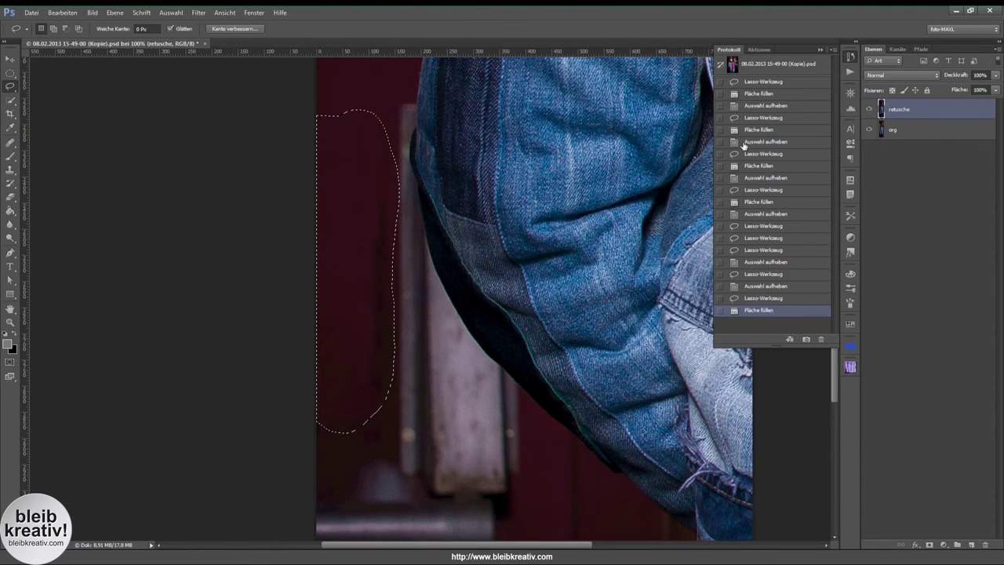
{"action": "left_click", "coordinate": [755, 299]}
{"action": "key", "text": "ctrl+d"}
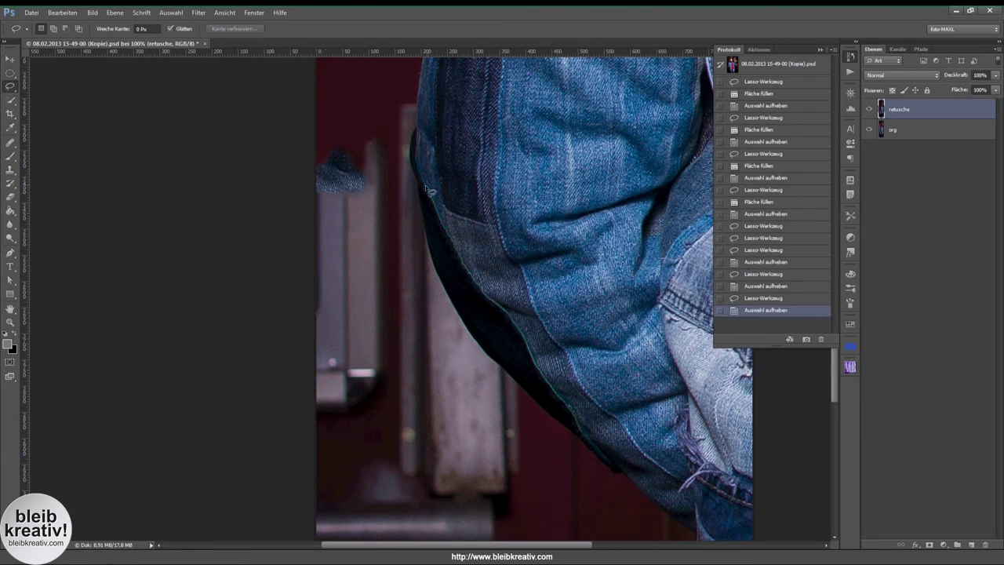
{"action": "left_click", "coordinate": [818, 51]}
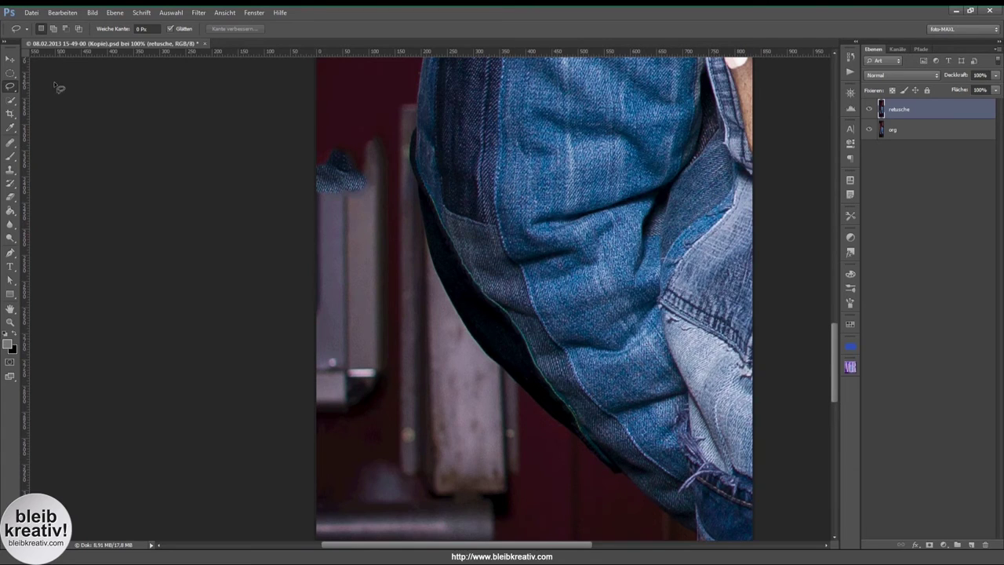
Polygon-lasso the area left of the pillar containing the denim scrap.
{"action": "right_click", "coordinate": [12, 89]}
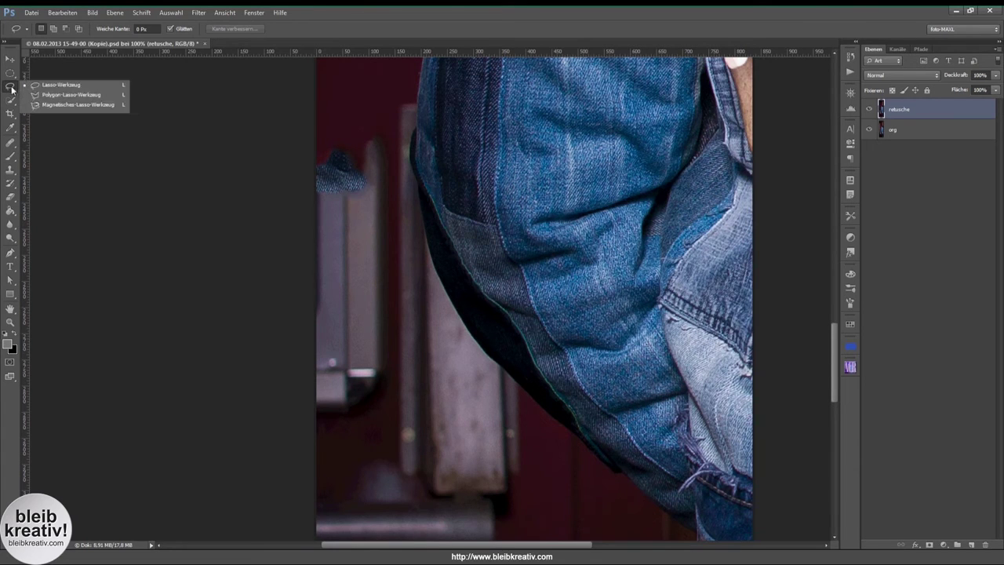
{"action": "left_click", "coordinate": [54, 94]}
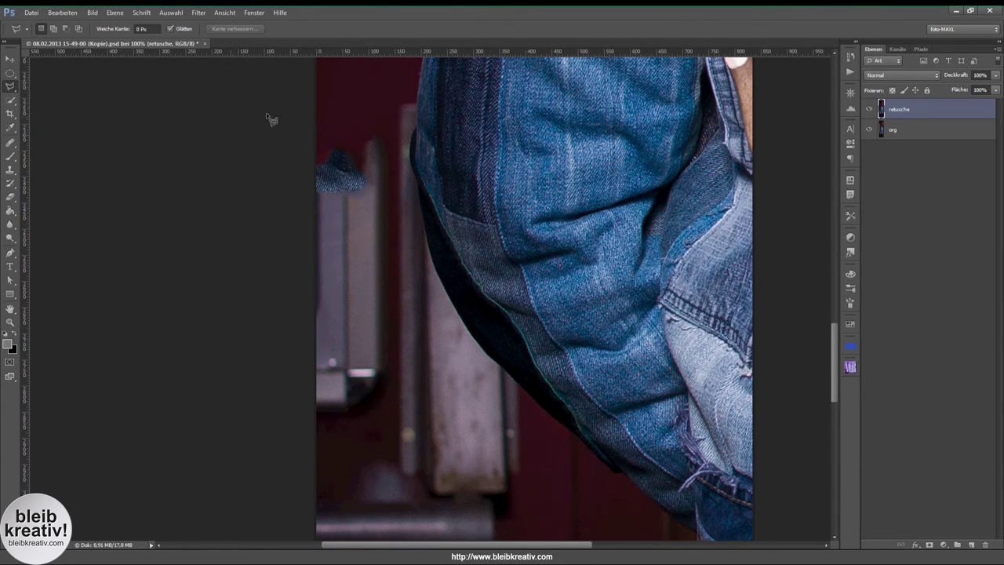
{"action": "left_click", "coordinate": [300, 132]}
{"action": "left_click", "coordinate": [306, 426]}
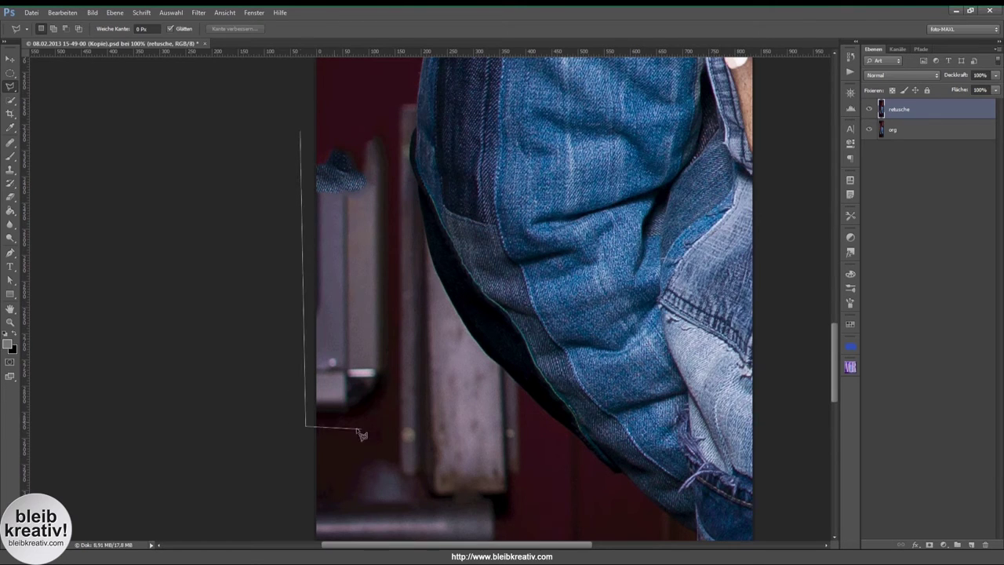
{"action": "left_click", "coordinate": [395, 384]}
{"action": "left_click", "coordinate": [395, 323]}
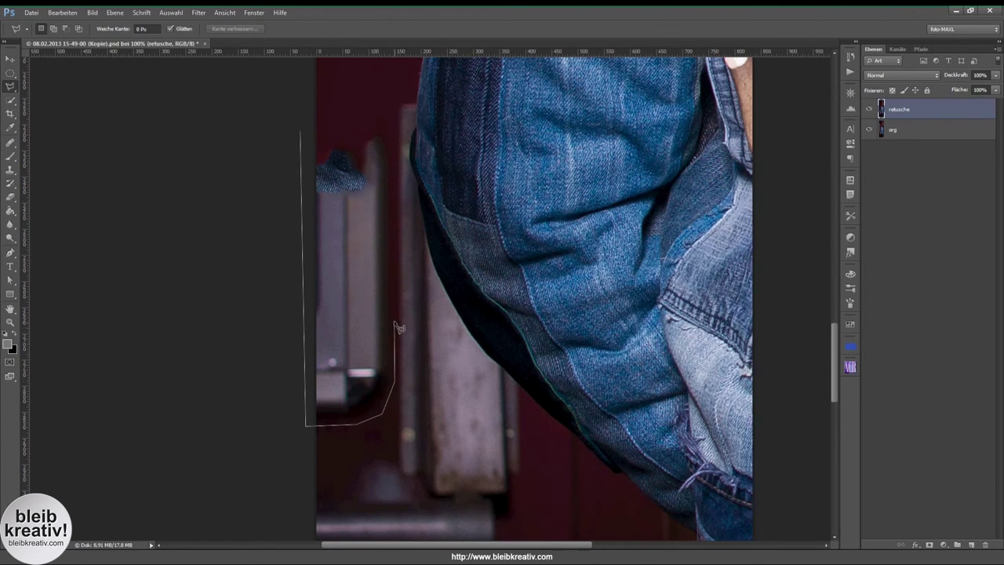
{"action": "left_click", "coordinate": [393, 114]}
{"action": "left_click", "coordinate": [306, 137]}
Content-aware fill the selection, deselect, and toggle the retusche layer to compare.
{"action": "right_click", "coordinate": [347, 271]}
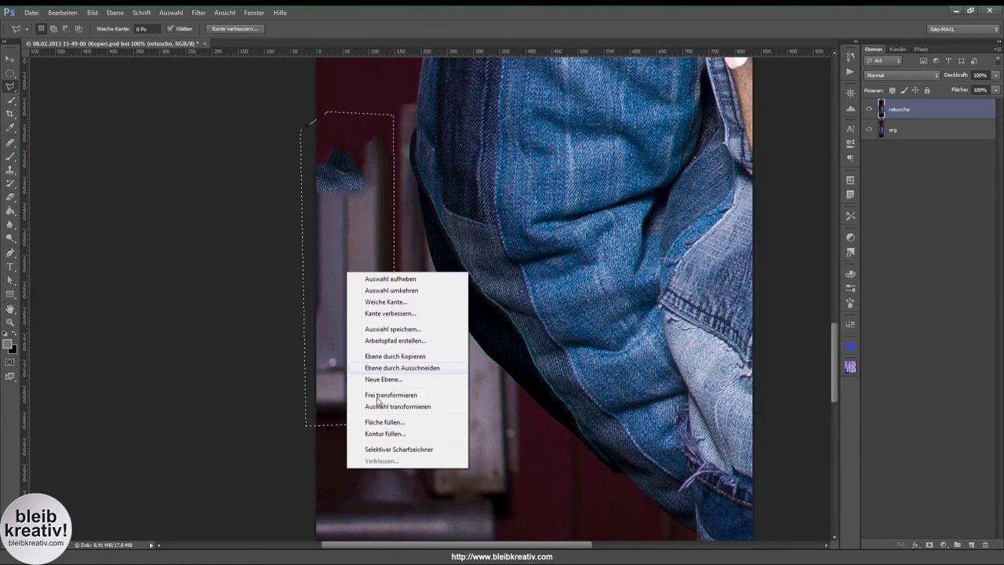
{"action": "left_click", "coordinate": [378, 422]}
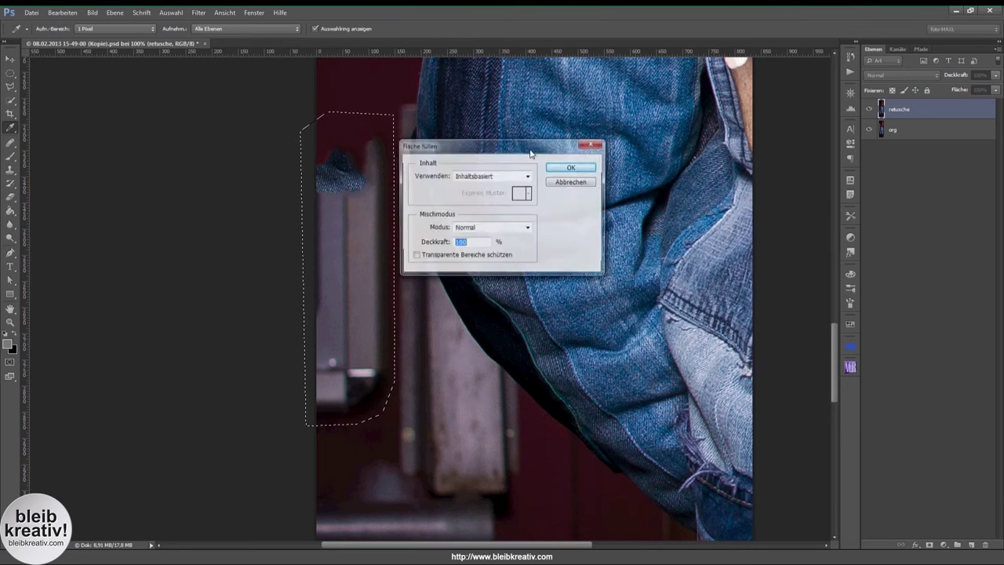
{"action": "left_click", "coordinate": [570, 163]}
{"action": "key", "text": "ctrl+d"}
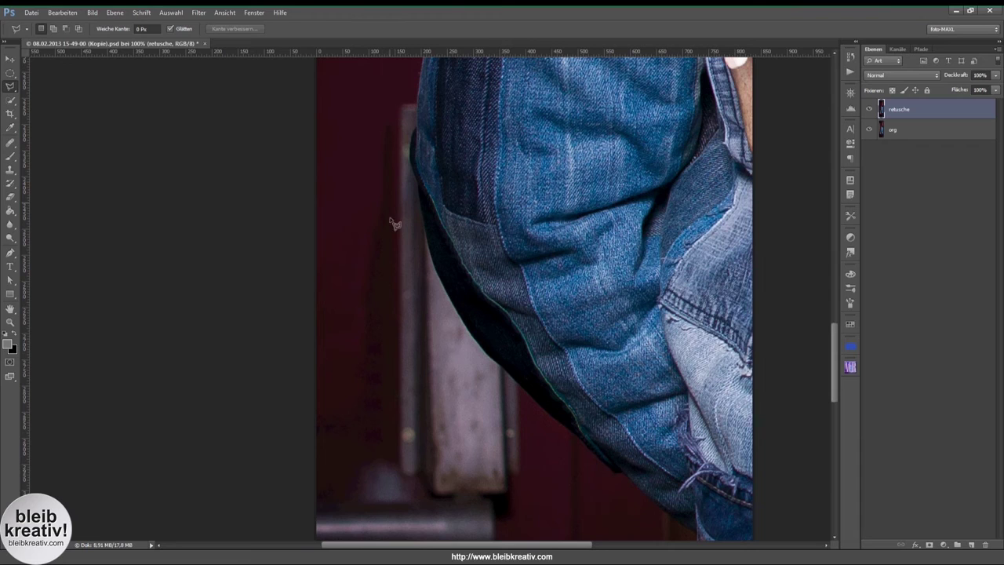
{"action": "left_click", "coordinate": [868, 110]}
{"action": "left_click", "coordinate": [868, 109]}
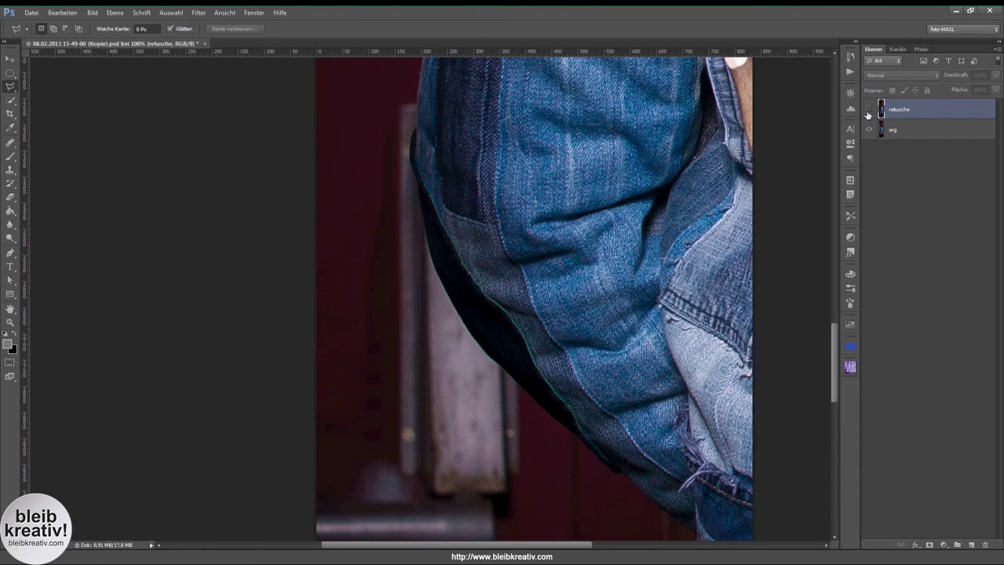
{"action": "left_click", "coordinate": [867, 110]}
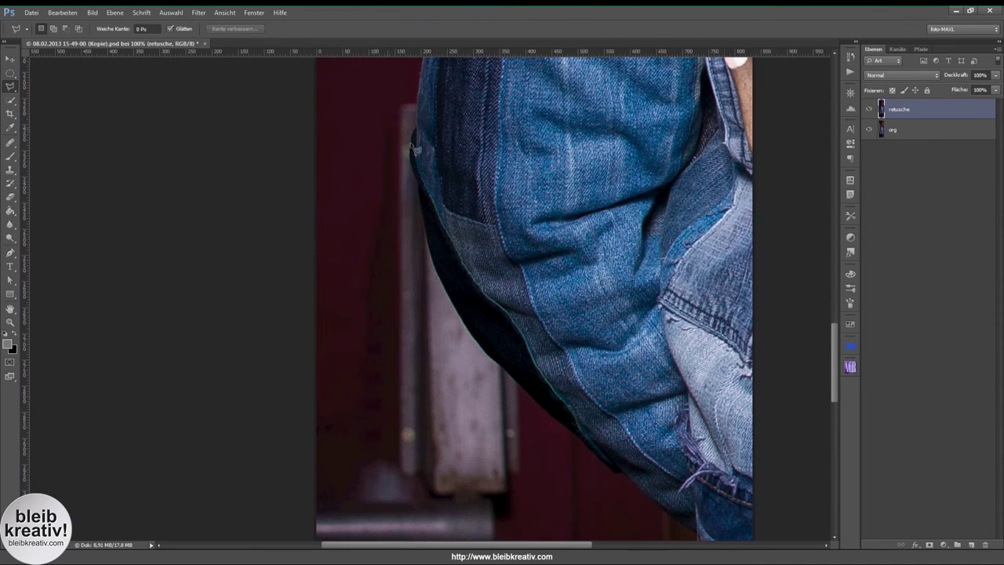
Lasso the remaining pillar strip, content-aware fill it, and deselect.
{"action": "left_click_drag", "start_coordinate": [400, 165], "coordinate": [397, 331]}
{"action": "mouse_move", "coordinate": [358, 423]}
{"action": "left_mouse_down"}
{"action": "mouse_move", "coordinate": [352, 397]}
{"action": "mouse_move", "coordinate": [382, 105]}
{"action": "mouse_move", "coordinate": [403, 145]}
{"action": "left_mouse_up"}
{"action": "right_click", "coordinate": [379, 222]}
{"action": "left_click", "coordinate": [415, 375]}
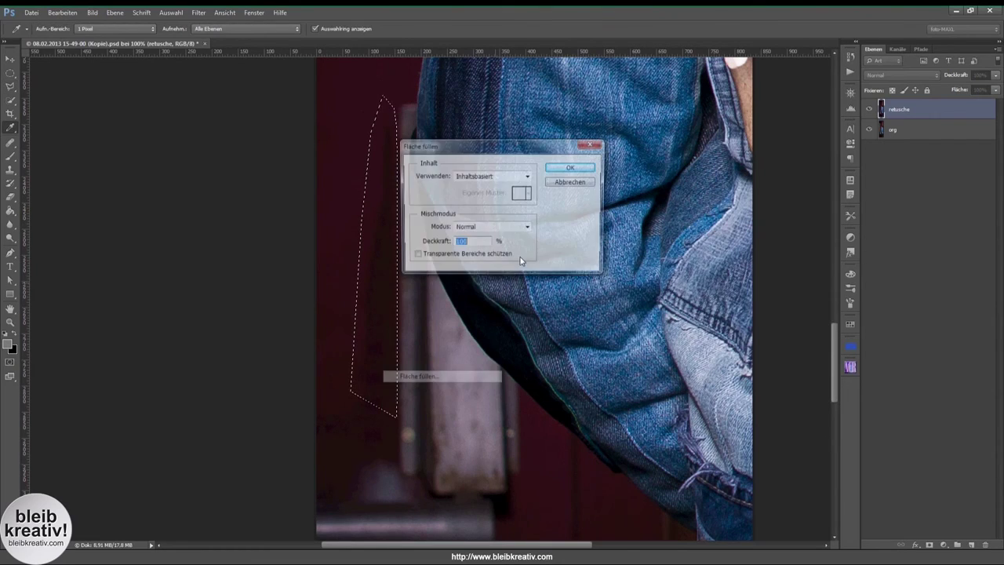
{"action": "left_click", "coordinate": [577, 168]}
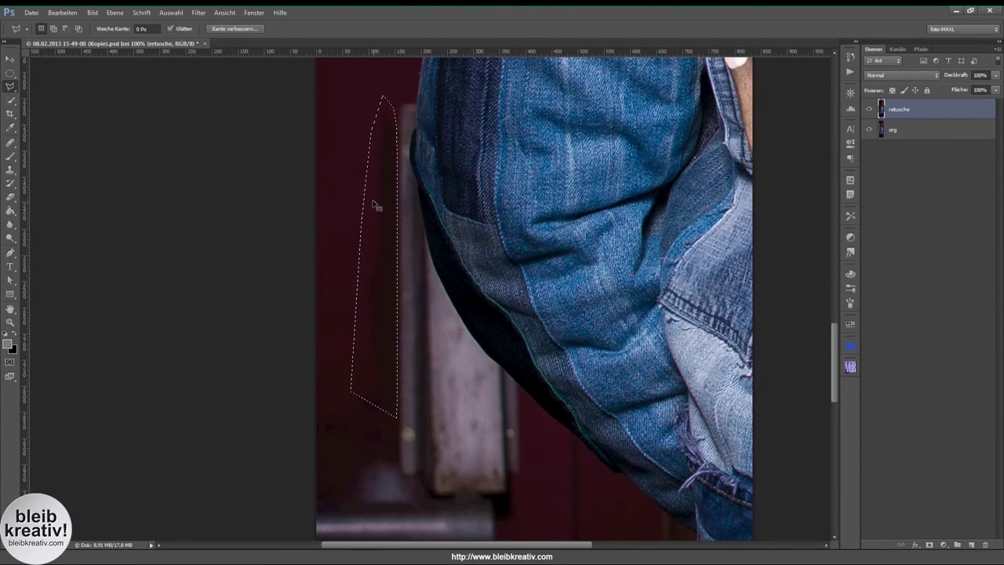
{"action": "key", "text": "ctrl+d"}
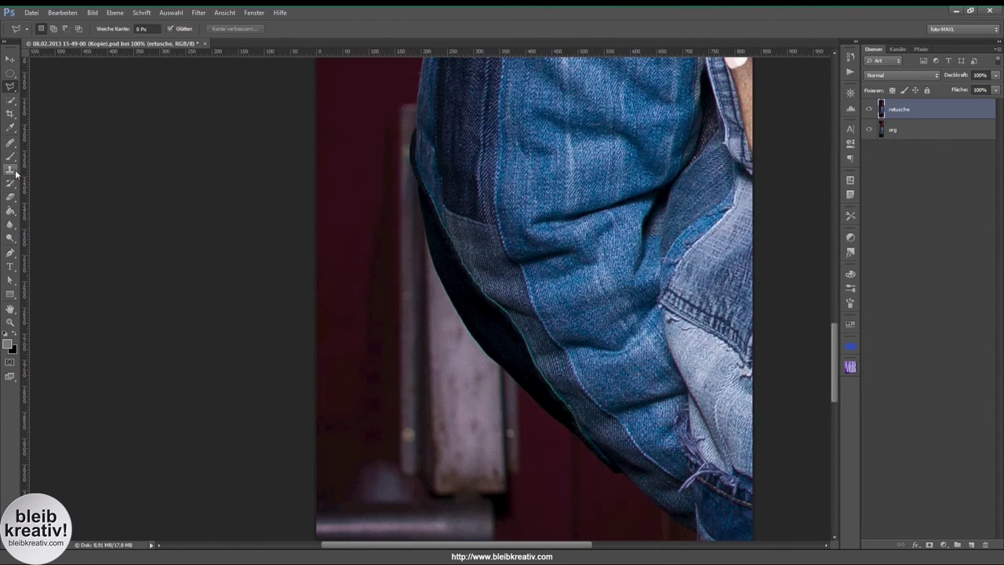
Choose the standard Healing Brush and set its source on the dark background.
{"action": "key", "text": "j"}
{"action": "right_click", "coordinate": [11, 143]}
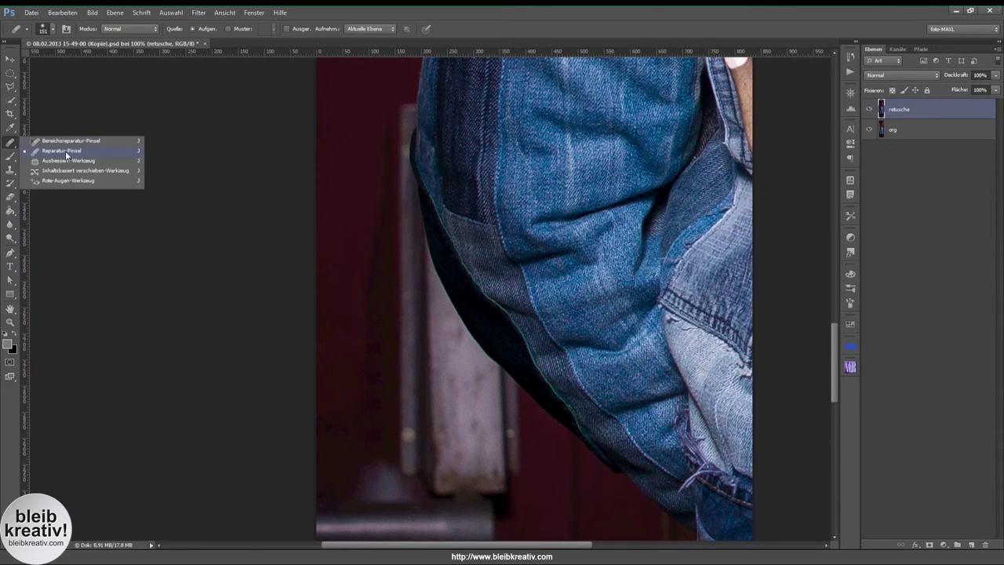
{"action": "left_click", "coordinate": [65, 150]}
{"action": "left_click", "coordinate": [369, 141], "text": "alt"}
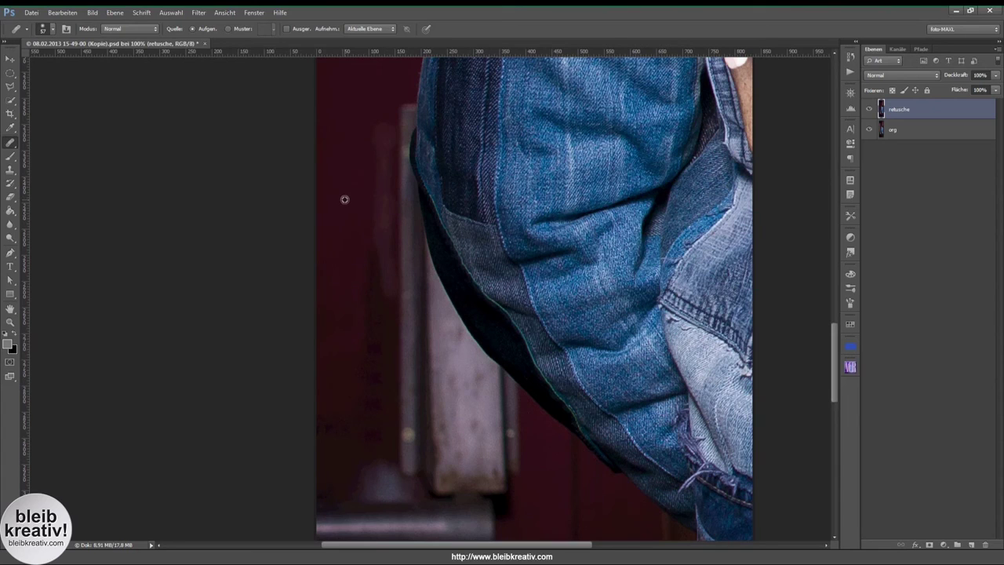
Patch two dark streaks on the left background, then switch to the Dodge tool.
{"action": "key", "text": "shift+j"}
{"action": "mouse_move", "coordinate": [366, 125]}
{"action": "left_mouse_down"}
{"action": "mouse_move", "coordinate": [399, 183]}
{"action": "mouse_move", "coordinate": [388, 145]}
{"action": "mouse_move", "coordinate": [366, 201]}
{"action": "mouse_move", "coordinate": [382, 240]}
{"action": "left_mouse_up"}
{"action": "key", "text": "ctrl+d"}
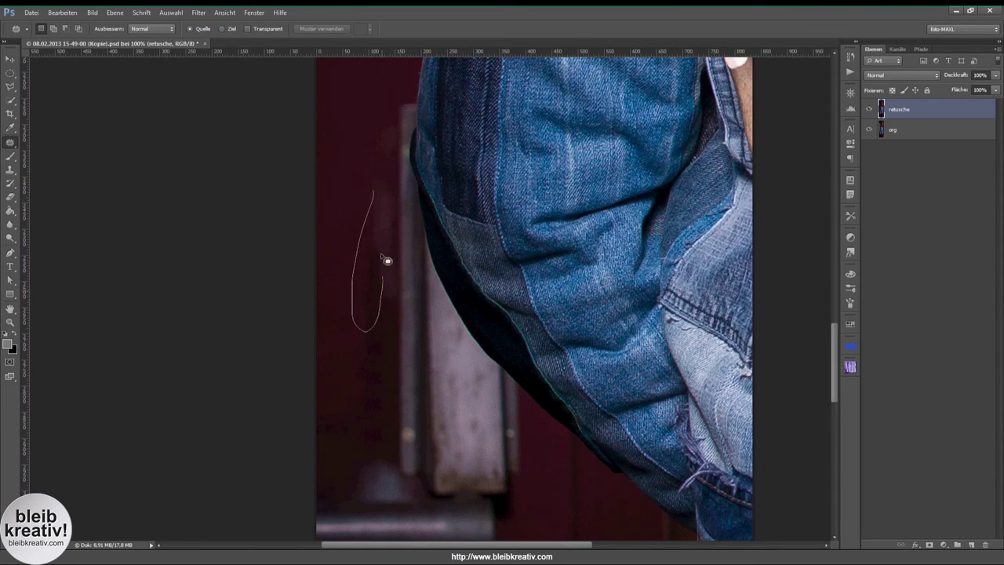
{"action": "key", "text": "ctrl+d"}
{"action": "mouse_move", "coordinate": [361, 291]}
{"action": "left_mouse_down"}
{"action": "mouse_move", "coordinate": [376, 372]}
{"action": "mouse_move", "coordinate": [386, 340]}
{"action": "left_mouse_up"}
{"action": "key", "text": "ctrl+d"}
{"action": "key", "text": "o"}
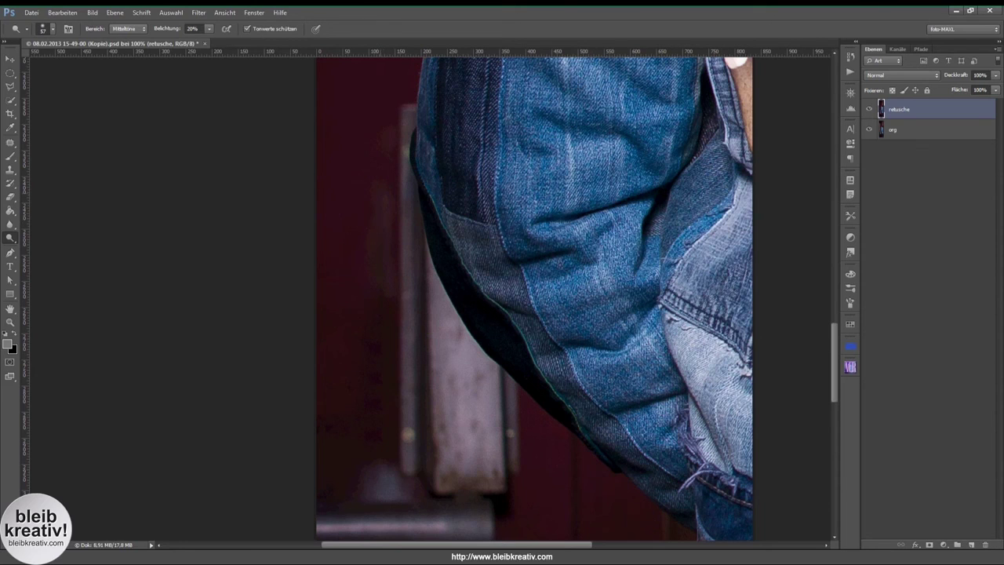
Patch the small spot on the upper red door with clean door texture and deselect.
{"action": "key", "text": "ctrl+0"}
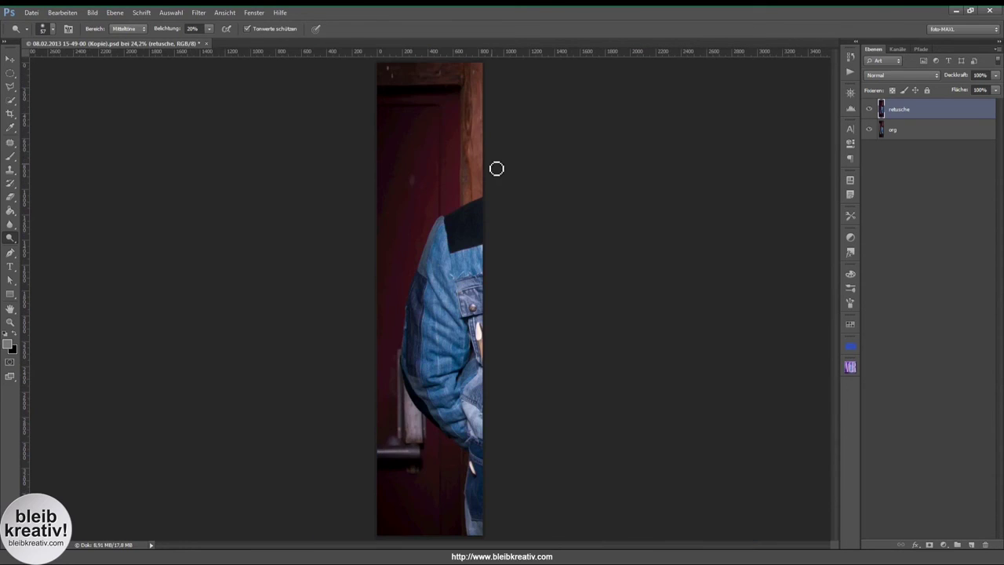
{"action": "key", "text": "j"}
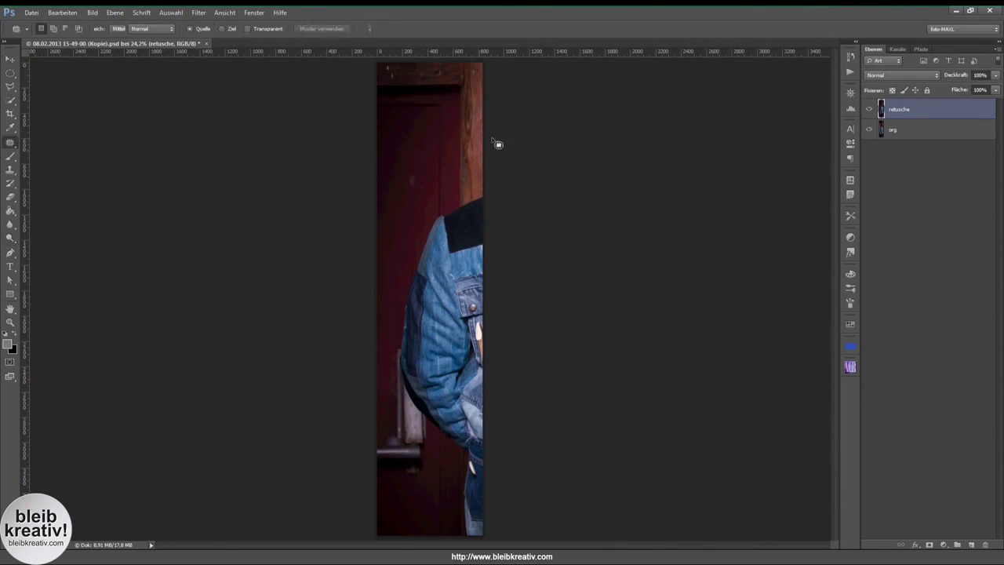
{"action": "left_click_drag", "start_coordinate": [414, 172], "coordinate": [409, 218]}
{"action": "mouse_move", "coordinate": [401, 143]}
{"action": "left_mouse_down"}
{"action": "mouse_move", "coordinate": [436, 158]}
{"action": "mouse_move", "coordinate": [433, 174]}
{"action": "left_mouse_up"}
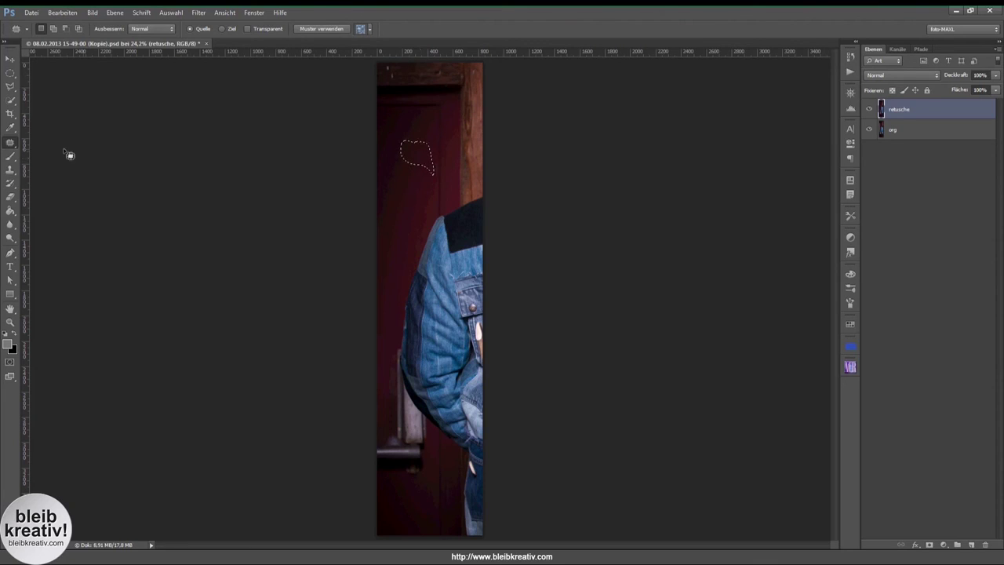
{"action": "right_click", "coordinate": [12, 146]}
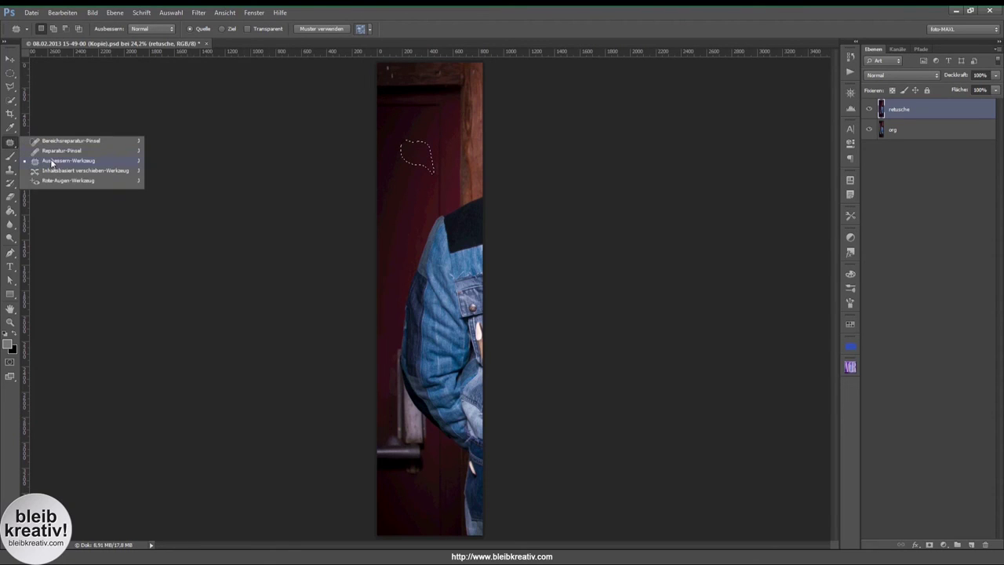
{"action": "left_click", "coordinate": [52, 161]}
{"action": "mouse_move", "coordinate": [427, 153]}
{"action": "left_mouse_down"}
{"action": "mouse_move", "coordinate": [411, 175]}
{"action": "mouse_move", "coordinate": [400, 169]}
{"action": "left_mouse_up"}
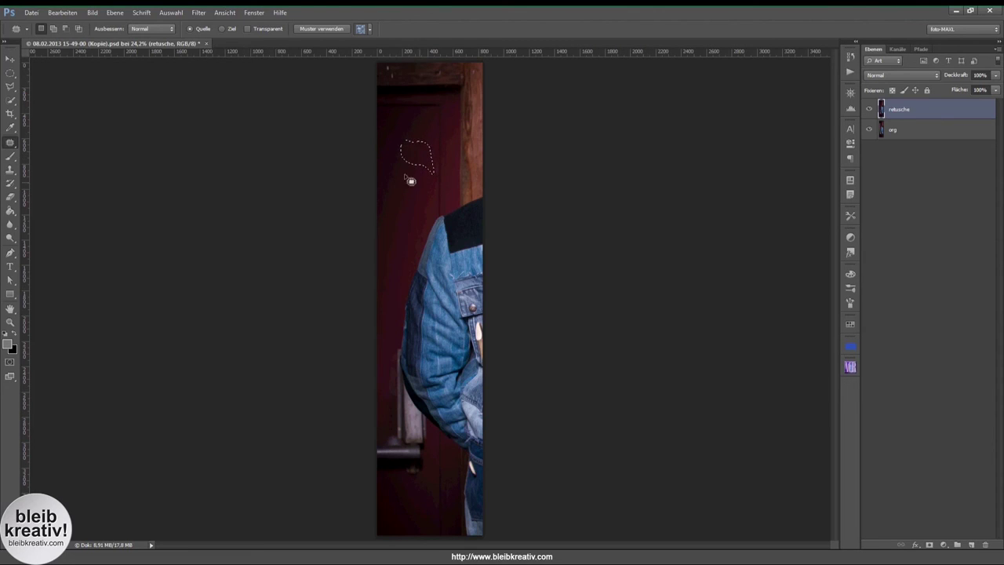
{"action": "left_click", "coordinate": [397, 168]}
Toggle the retusche layer's visibility to compare the retouch against the original.
{"action": "left_click", "coordinate": [868, 110]}
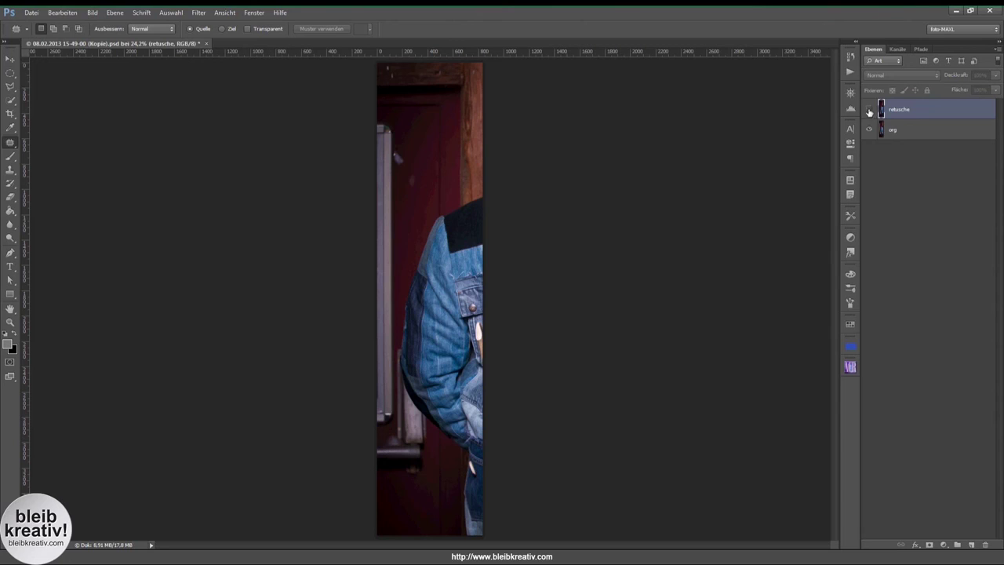
{"action": "left_click", "coordinate": [869, 111]}
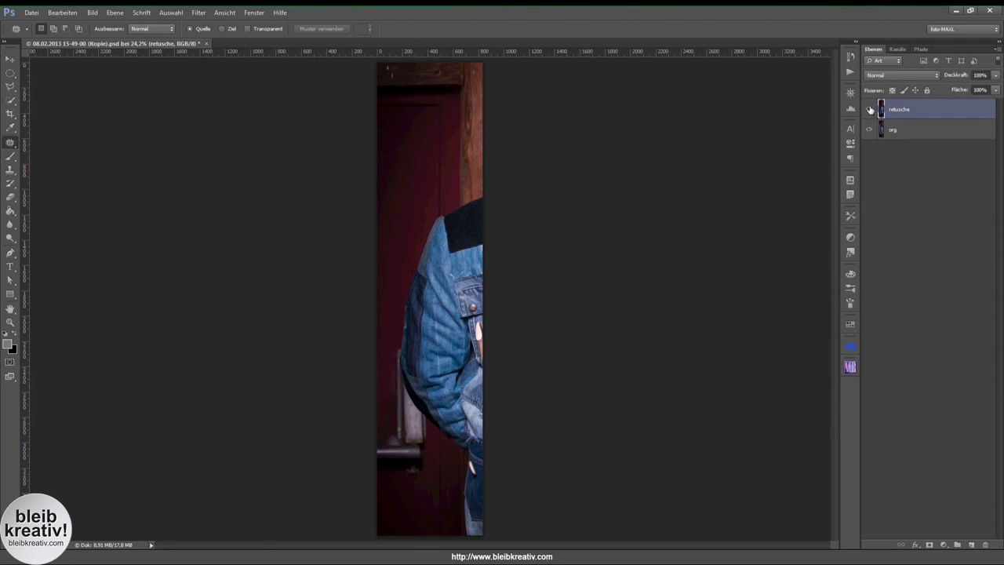
{"action": "left_click", "coordinate": [869, 111]}
{"action": "left_click", "coordinate": [869, 110]}
At 100% zoom, patch the pale specks on the wooden beam with clean wood, then fit the image.
{"action": "key", "text": "ctrl+1"}
{"action": "left_click_drag", "start_coordinate": [385, 99], "coordinate": [389, 354]}
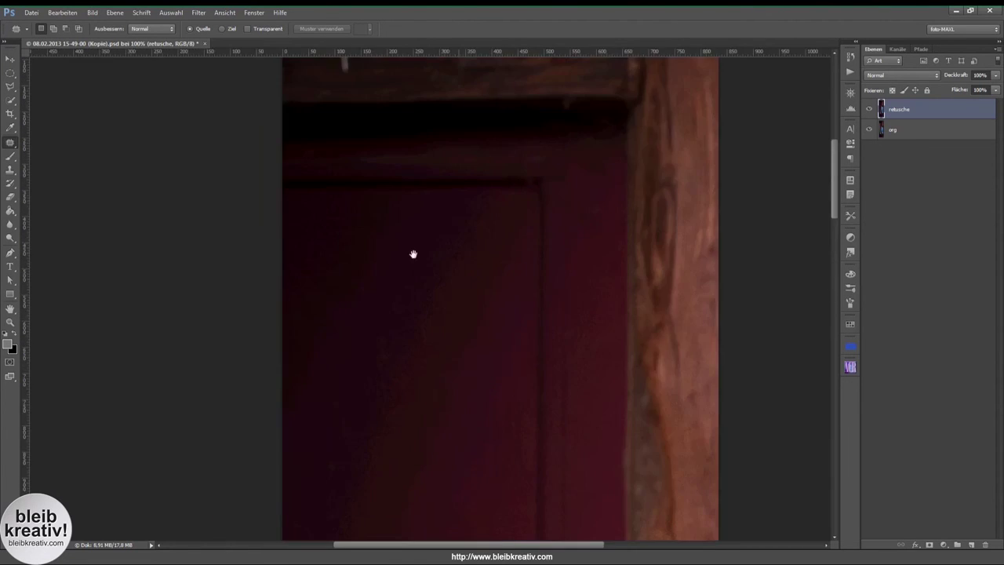
{"action": "left_click_drag", "start_coordinate": [413, 254], "coordinate": [374, 231]}
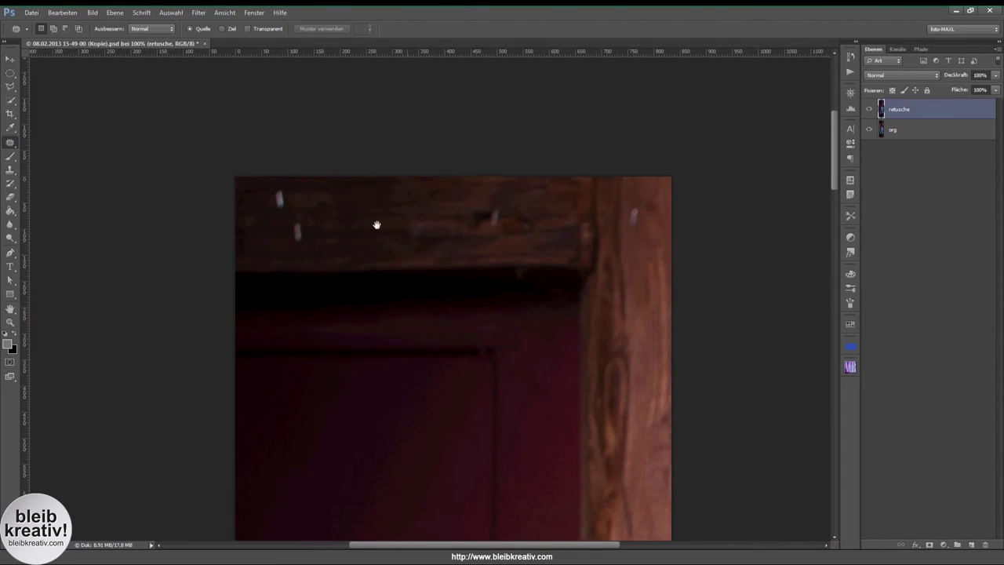
{"action": "mouse_move", "coordinate": [301, 218]}
{"action": "left_mouse_down"}
{"action": "mouse_move", "coordinate": [306, 234]}
{"action": "mouse_move", "coordinate": [313, 201]}
{"action": "mouse_move", "coordinate": [276, 205]}
{"action": "mouse_move", "coordinate": [367, 213]}
{"action": "left_mouse_up"}
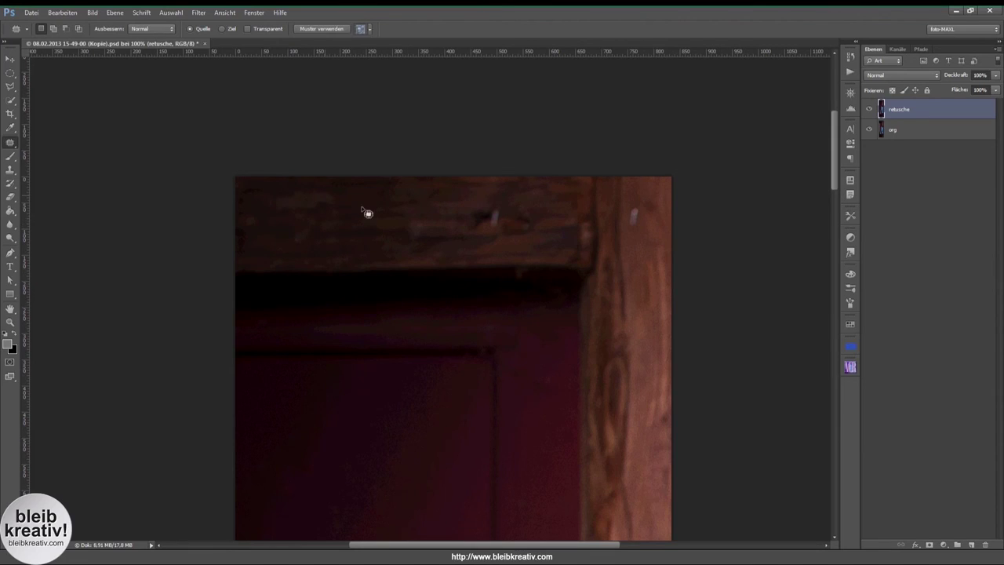
{"action": "mouse_move", "coordinate": [497, 220]}
{"action": "left_mouse_down"}
{"action": "mouse_move", "coordinate": [510, 224]}
{"action": "mouse_move", "coordinate": [462, 220]}
{"action": "left_mouse_up"}
{"action": "key", "text": "ctrl+d"}
{"action": "mouse_move", "coordinate": [644, 210]}
{"action": "left_mouse_down"}
{"action": "mouse_move", "coordinate": [640, 225]}
{"action": "mouse_move", "coordinate": [638, 215]}
{"action": "left_mouse_up"}
{"action": "key", "text": "ctrl+0"}
{"action": "key", "text": "ctrl+d"}
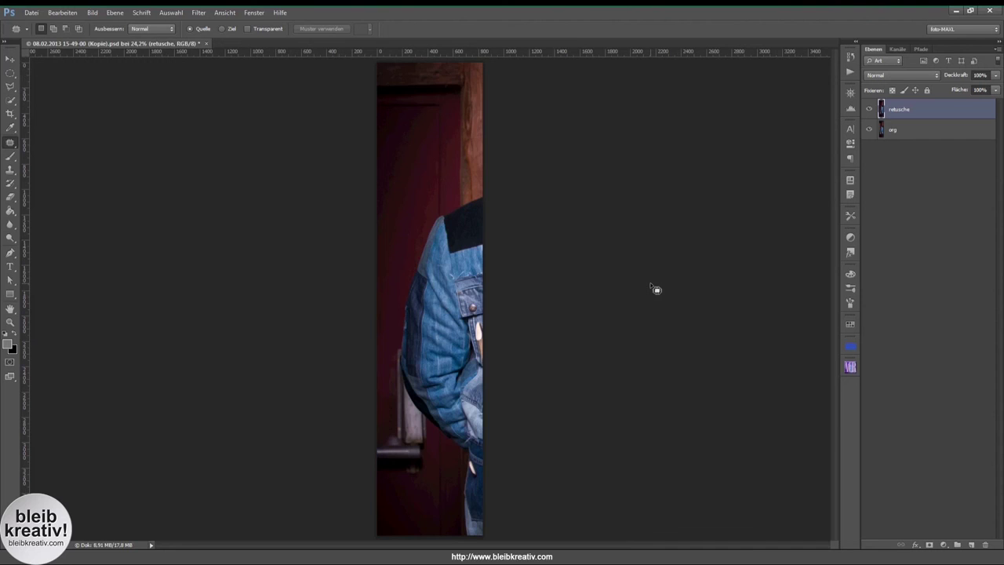